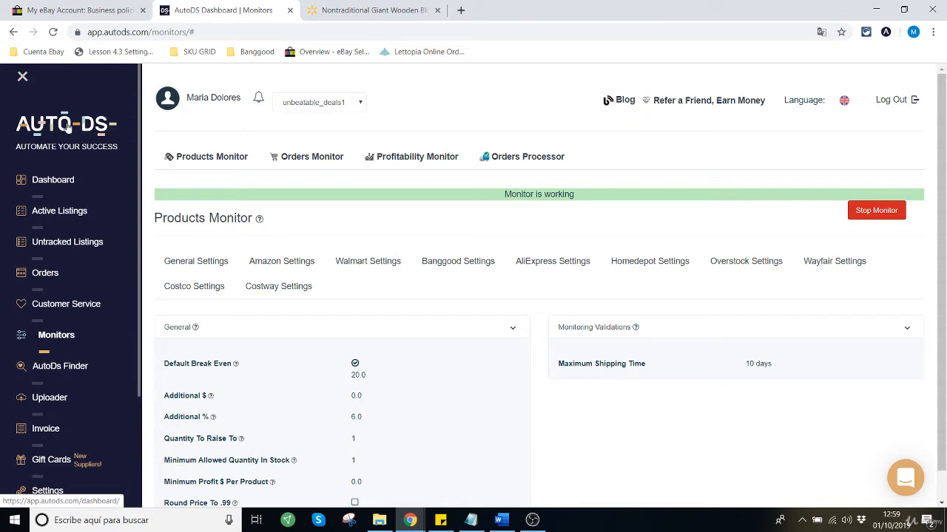
Step: Open the Monitors page and check the status banner of the Products Monitor
{"action": "left_click", "coordinate": [62, 345]}
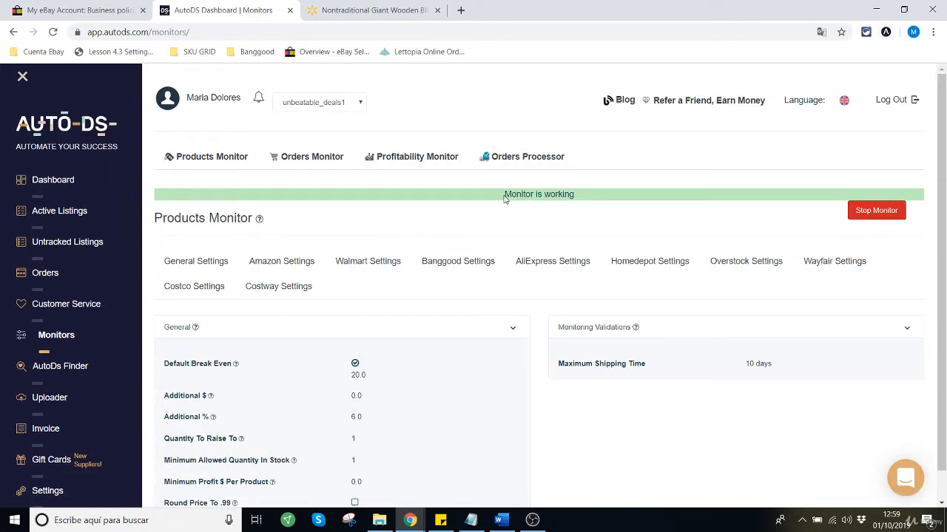
{"action": "left_click_drag", "start_coordinate": [504, 196], "coordinate": [589, 196]}
{"action": "left_click", "coordinate": [555, 211]}
{"action": "left_click_drag", "start_coordinate": [505, 193], "coordinate": [581, 196]}
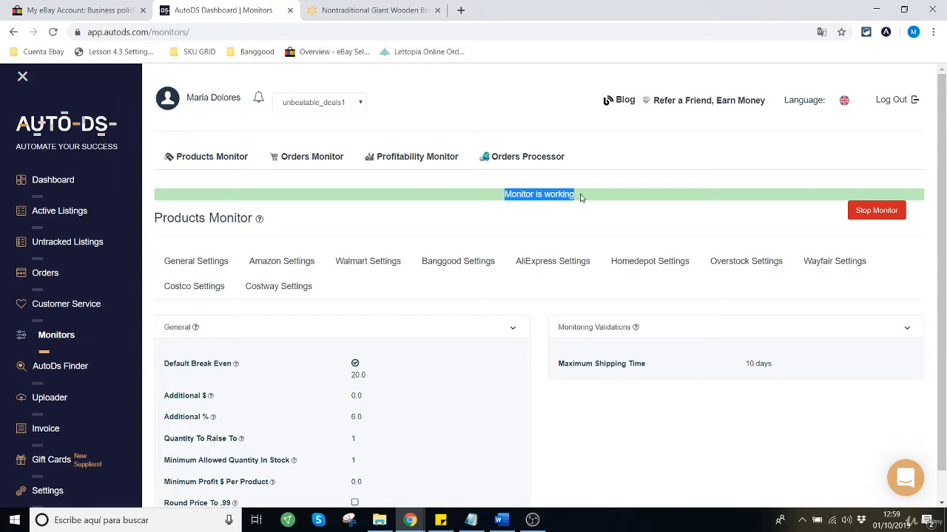
{"action": "left_click", "coordinate": [511, 194]}
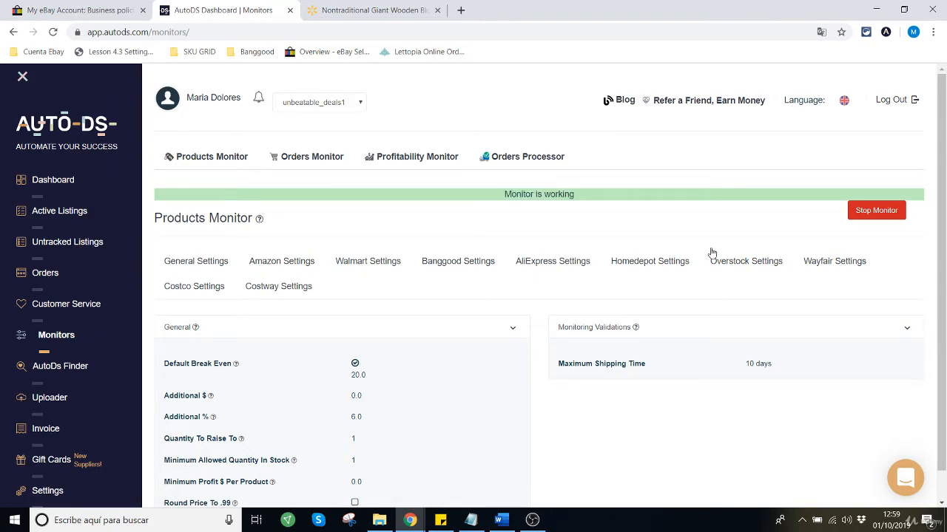
Step: Open and close the support chat, and re-examine the Products Monitor's status banner
{"action": "left_click", "coordinate": [909, 488]}
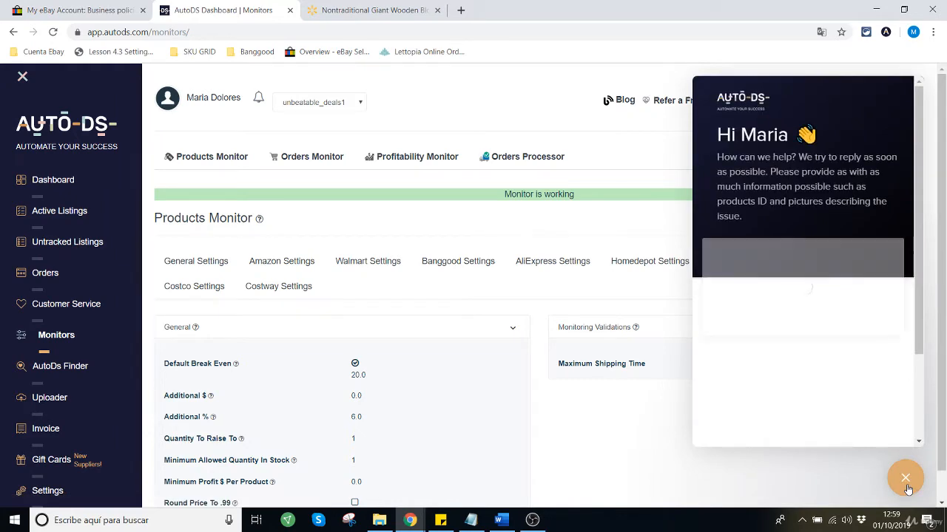
{"action": "left_click", "coordinate": [907, 480]}
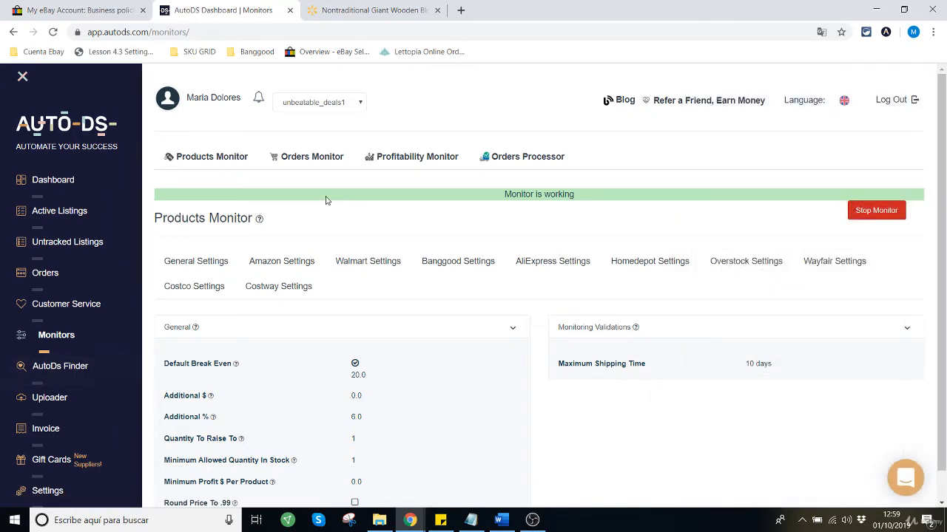
{"action": "scroll", "coordinate": [551, 380], "scroll_direction": "down", "scroll_amount": 1}
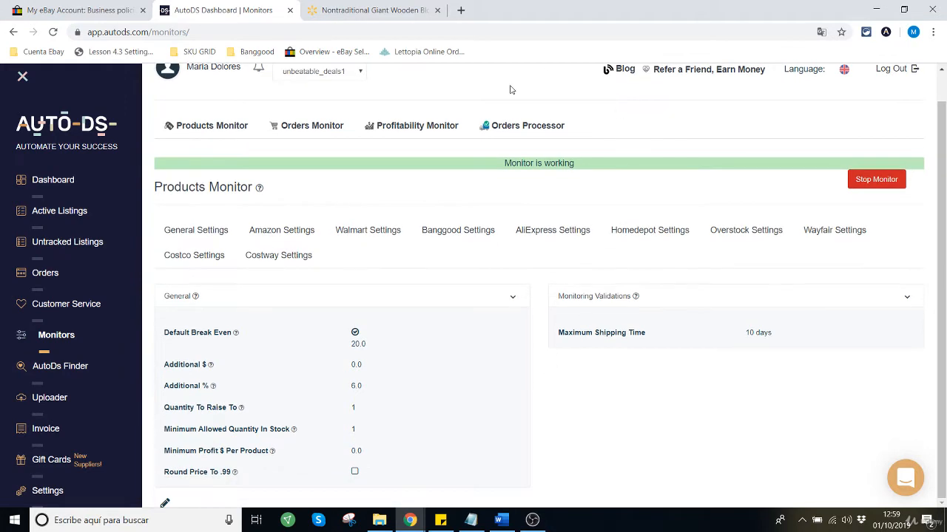
{"action": "left_click_drag", "start_coordinate": [503, 164], "coordinate": [596, 163]}
{"action": "left_click", "coordinate": [538, 190]}
Step: Look through the Products Monitor's Walmart, Amazon and Homedepot settings and return to the General Settings
{"action": "left_click", "coordinate": [190, 237]}
{"action": "left_click", "coordinate": [379, 235]}
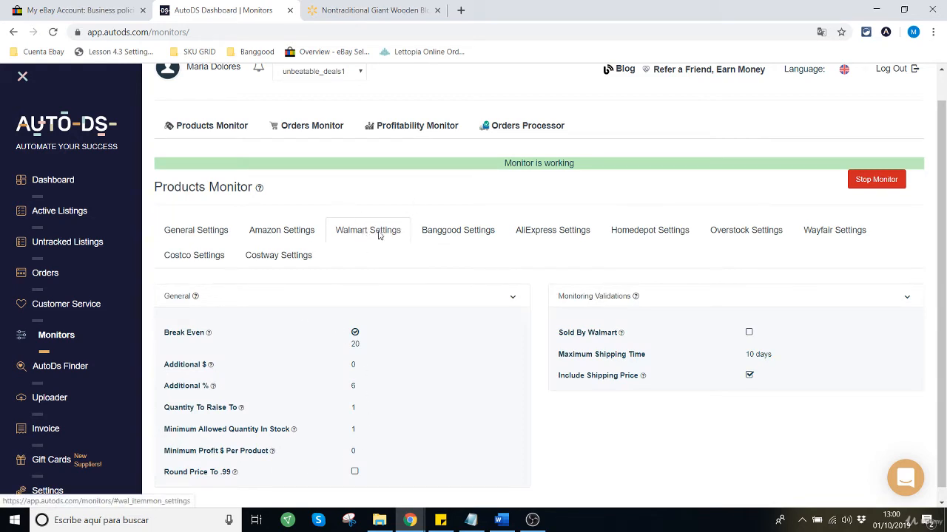
{"action": "left_click", "coordinate": [197, 231]}
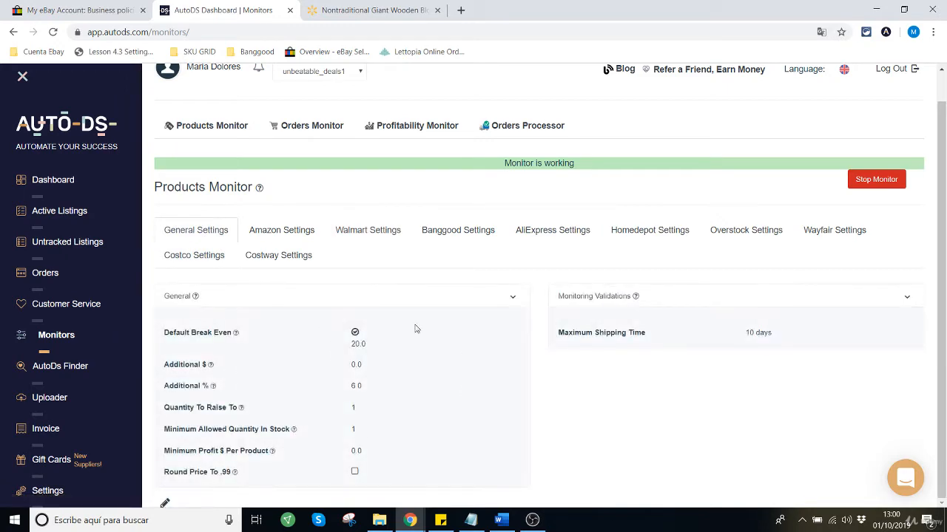
{"action": "left_click", "coordinate": [370, 231]}
{"action": "left_click", "coordinate": [295, 232]}
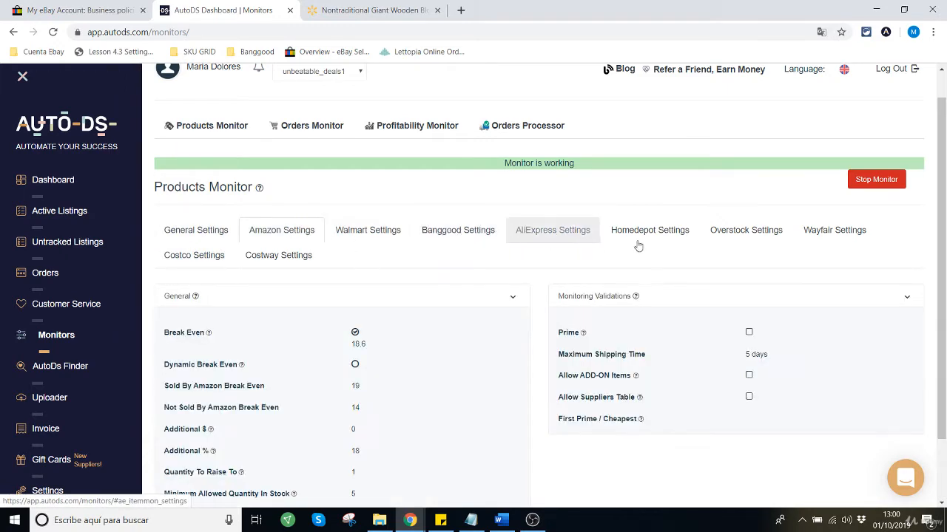
{"action": "left_click", "coordinate": [653, 236]}
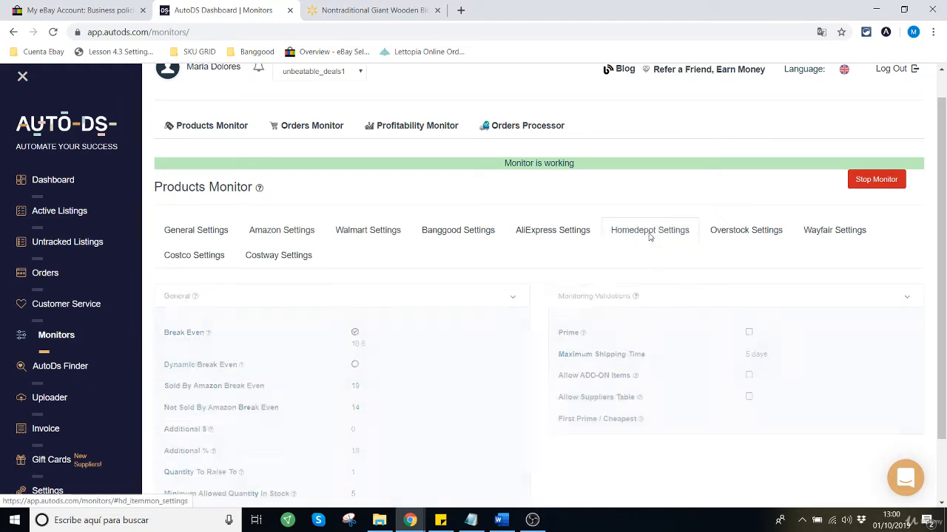
{"action": "left_click", "coordinate": [196, 238]}
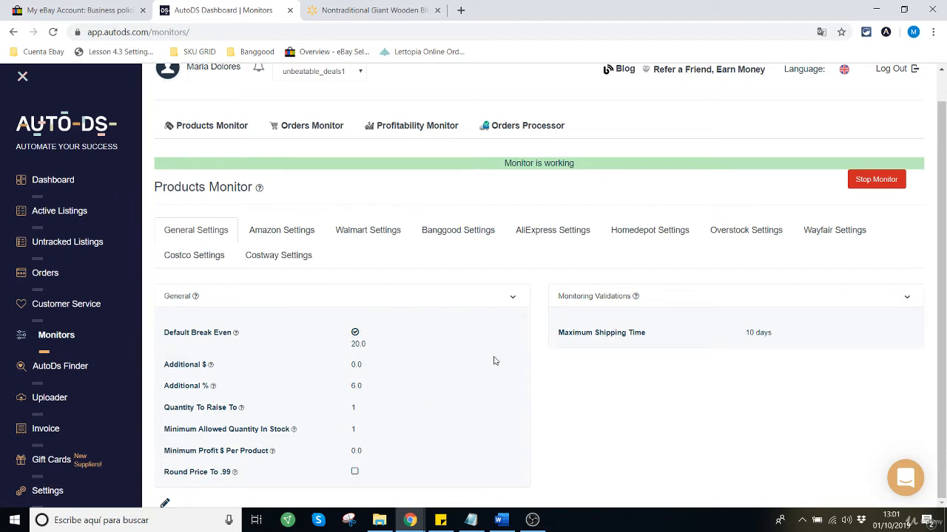
Step: Open the General Settings for editing and review the Default Break Even and Additional % values
{"action": "left_click", "coordinate": [166, 503]}
{"action": "scroll", "coordinate": [545, 342], "scroll_direction": "down", "scroll_amount": 1}
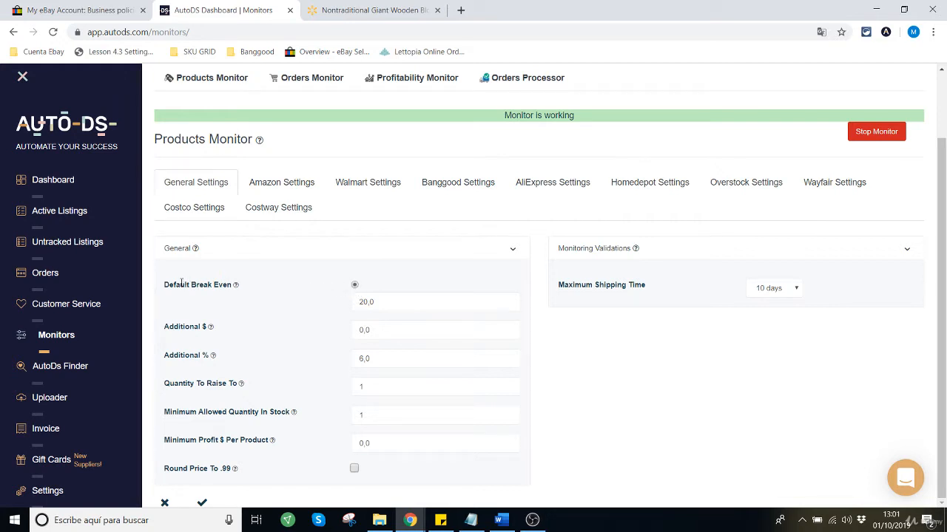
{"action": "left_click_drag", "start_coordinate": [196, 286], "coordinate": [229, 285]}
{"action": "left_click_drag", "start_coordinate": [402, 306], "coordinate": [333, 309]}
{"action": "left_click_drag", "start_coordinate": [392, 302], "coordinate": [323, 305]}
{"action": "left_click", "coordinate": [406, 301]}
{"action": "key", "text": "Tab"}
{"action": "left_click_drag", "start_coordinate": [190, 357], "coordinate": [228, 361]}
{"action": "left_click_drag", "start_coordinate": [391, 362], "coordinate": [306, 360]}
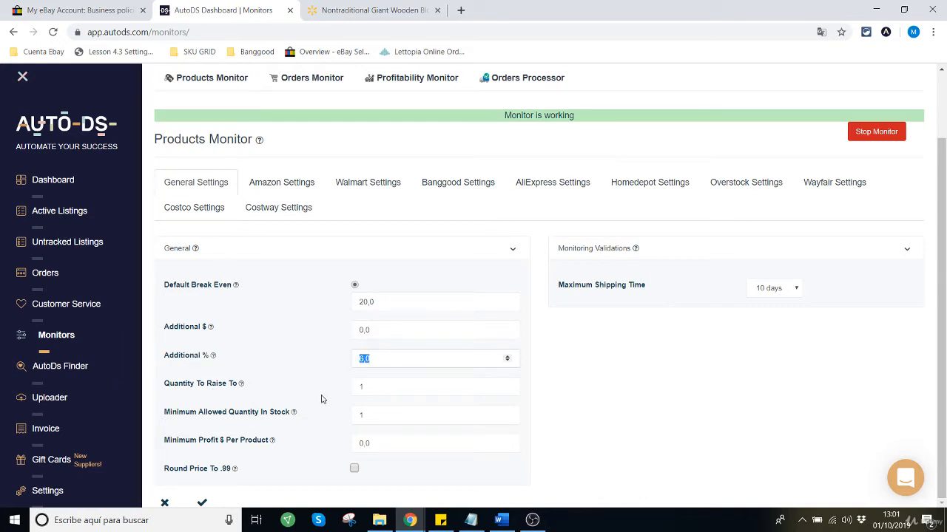
Step: Examine the Quantity To Raise To setting and its value in the General Settings
{"action": "left_click_drag", "start_coordinate": [165, 384], "coordinate": [233, 384]}
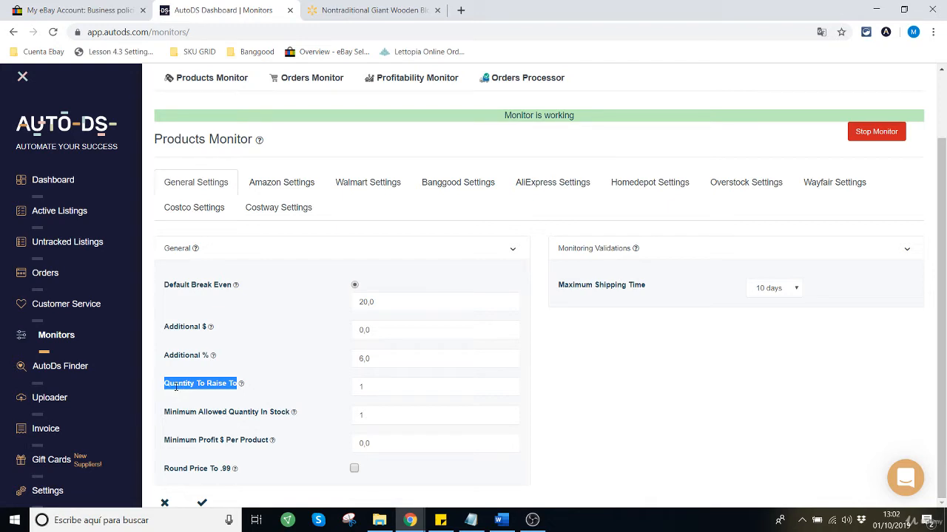
{"action": "left_click", "coordinate": [190, 385]}
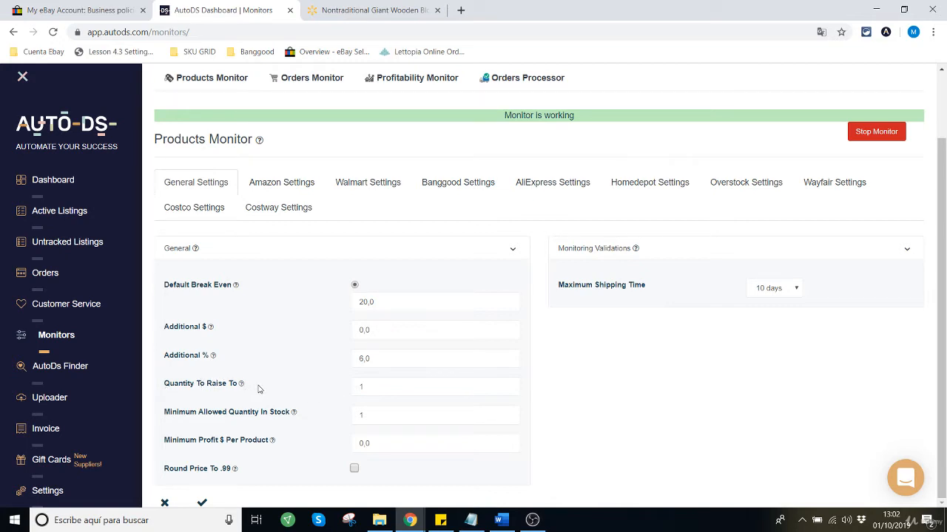
{"action": "left_click", "coordinate": [360, 387]}
{"action": "left_click_drag", "start_coordinate": [358, 390], "coordinate": [344, 391]}
{"action": "left_click_drag", "start_coordinate": [349, 394], "coordinate": [341, 395]}
{"action": "left_click_drag", "start_coordinate": [380, 387], "coordinate": [327, 390]}
{"action": "left_click_drag", "start_coordinate": [380, 388], "coordinate": [341, 393]}
{"action": "left_click", "coordinate": [335, 399]}
{"action": "left_click_drag", "start_coordinate": [373, 386], "coordinate": [323, 395]}
{"action": "left_click", "coordinate": [379, 386]}
{"action": "left_click_drag", "start_coordinate": [377, 387], "coordinate": [323, 433]}
{"action": "left_click", "coordinate": [328, 419]}
Step: Examine the Minimum Allowed Quantity In Stock setting, referring briefly to the wooden blocks tower product on Walmart
{"action": "left_click_drag", "start_coordinate": [164, 411], "coordinate": [289, 415]}
{"action": "left_click_drag", "start_coordinate": [290, 419], "coordinate": [292, 414]}
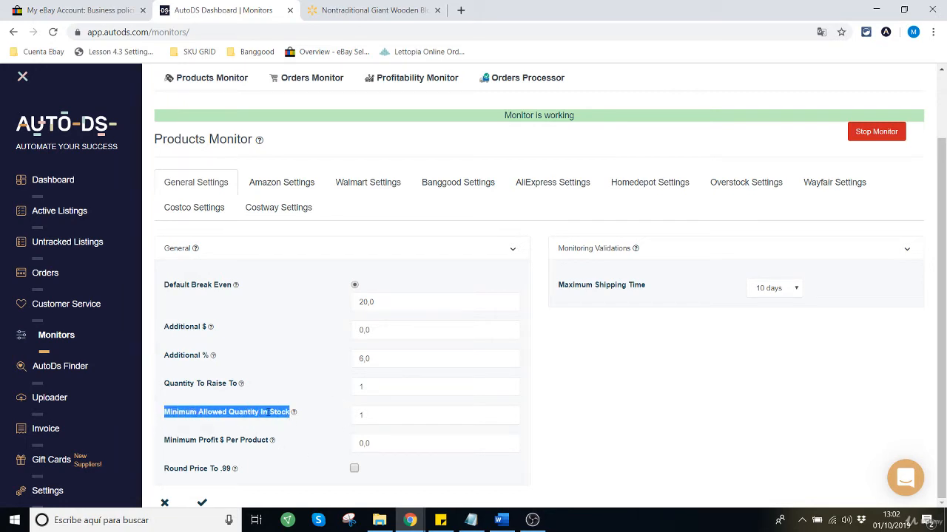
{"action": "mouse_move", "coordinate": [293, 420]}
{"action": "left_click", "coordinate": [346, 10]}
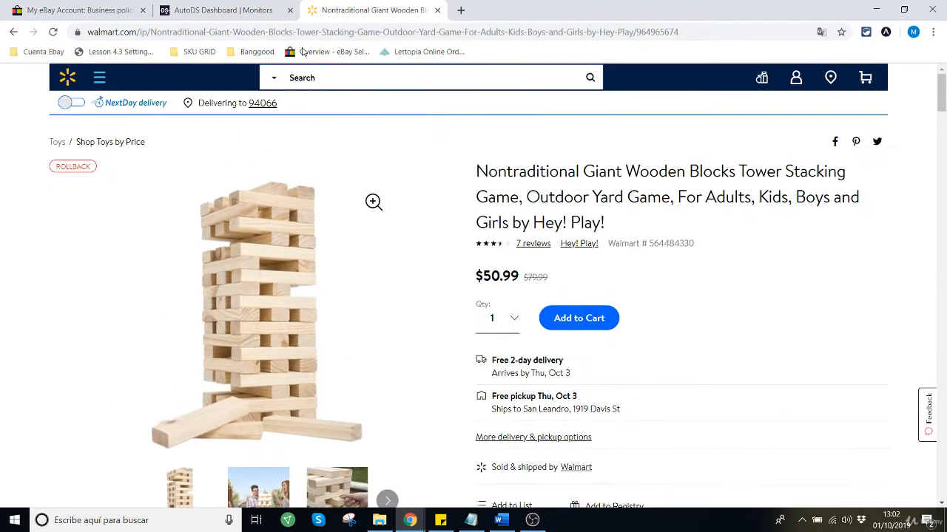
{"action": "left_click", "coordinate": [238, 14]}
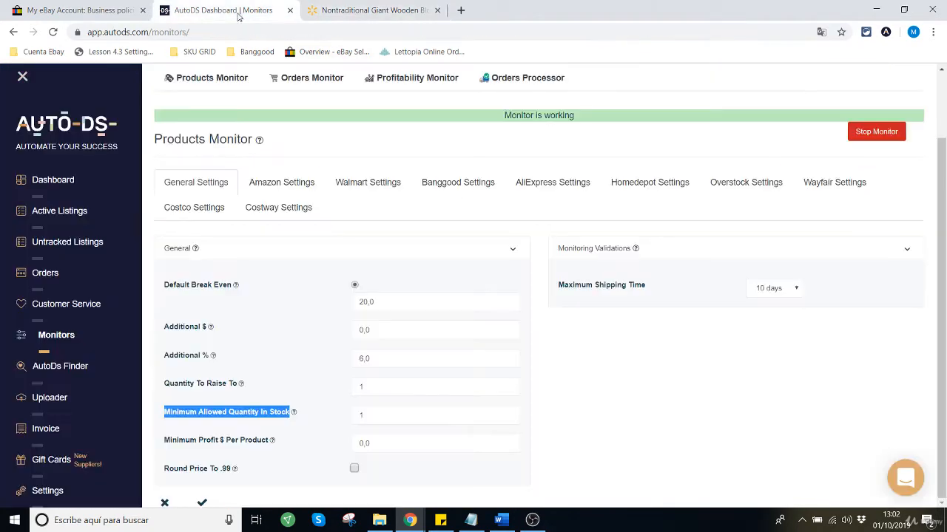
{"action": "left_click", "coordinate": [246, 412]}
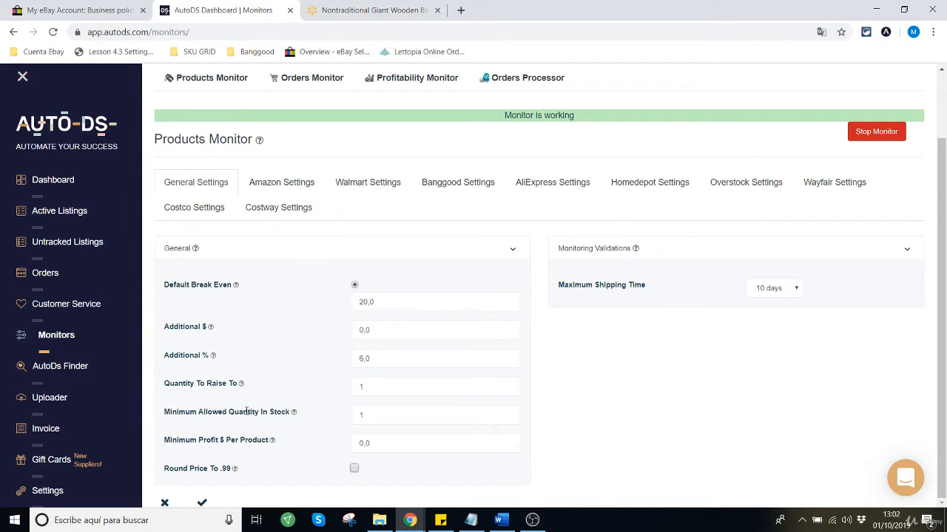
Step: Set the Minimum Allowed Quantity In Stock to 5
{"action": "double_click", "coordinate": [366, 414]}
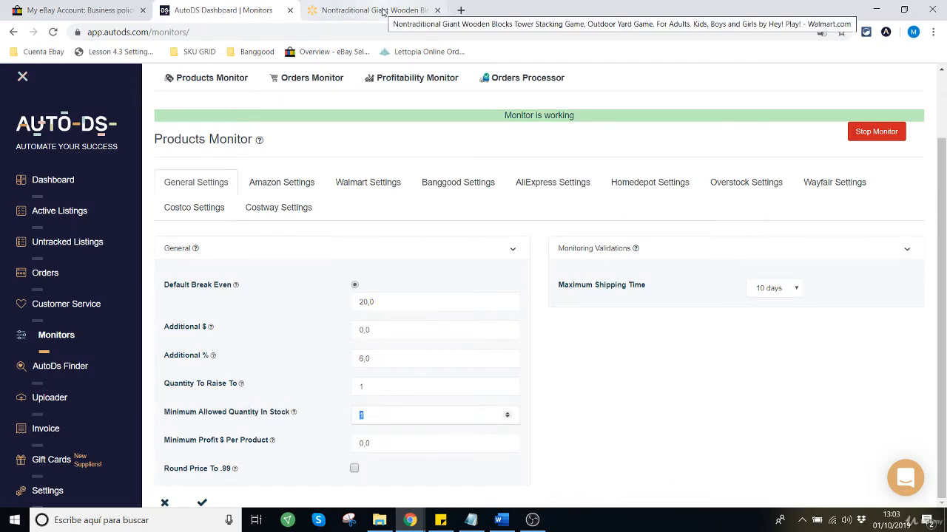
{"action": "type", "text": "5"}
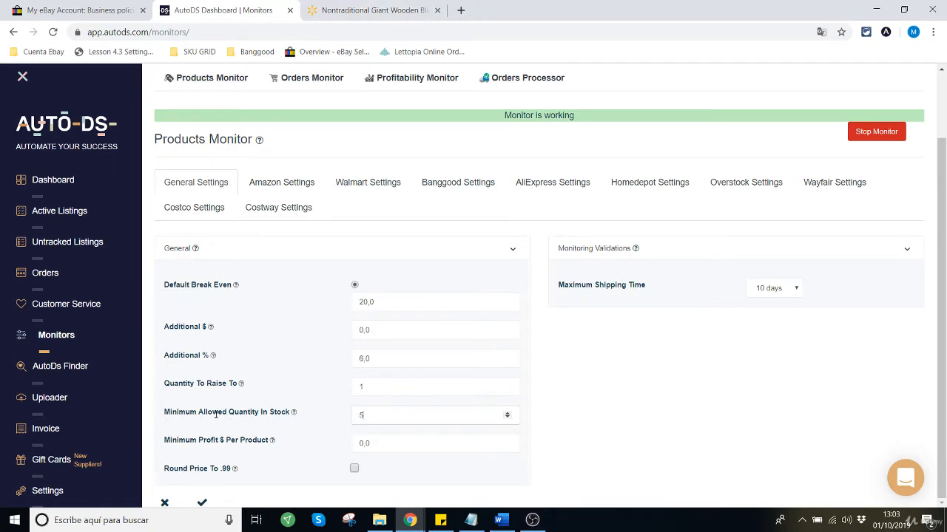
{"action": "left_click_drag", "start_coordinate": [215, 414], "coordinate": [258, 412]}
{"action": "left_click", "coordinate": [390, 419]}
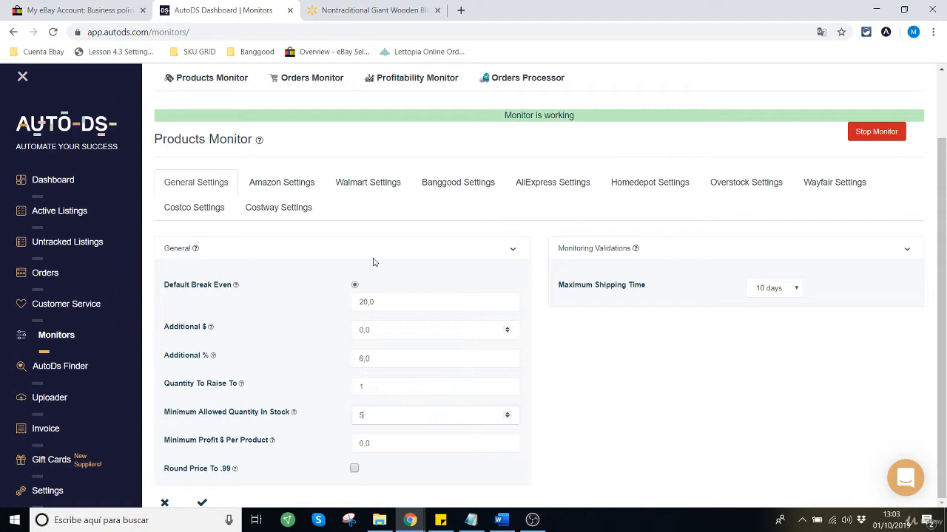
Step: Check the Walmart wooden blocks product page and the eBay business policies, and return to the AutoDS monitor settings
{"action": "left_click", "coordinate": [368, 9]}
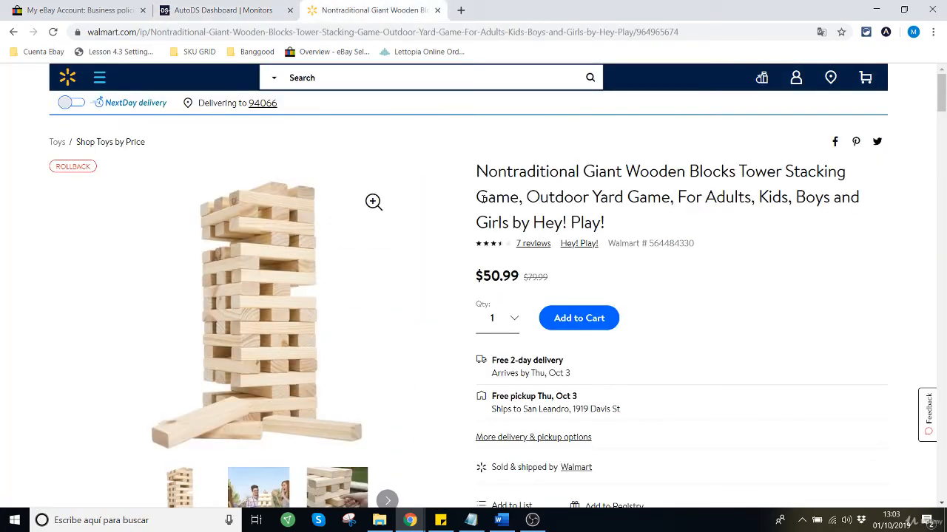
{"action": "scroll", "coordinate": [402, 272], "scroll_direction": "down", "scroll_amount": 1}
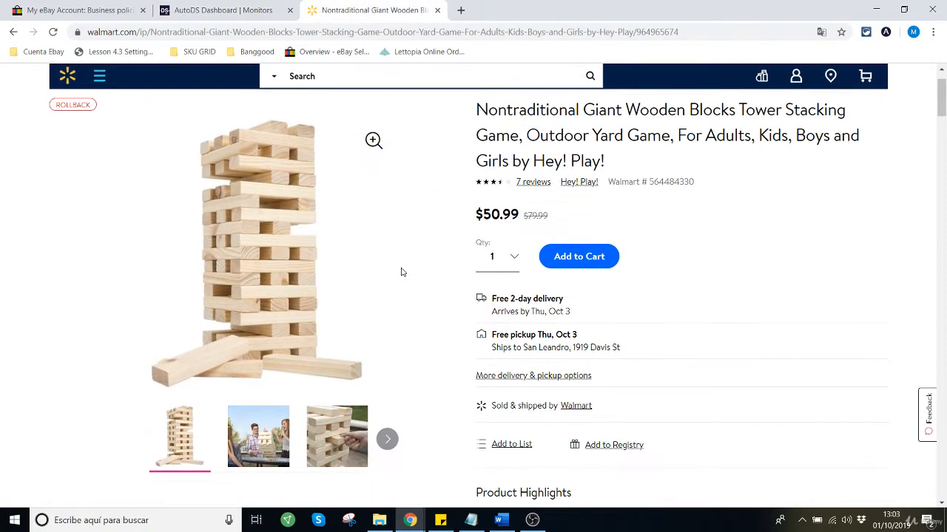
{"action": "left_click", "coordinate": [250, 8]}
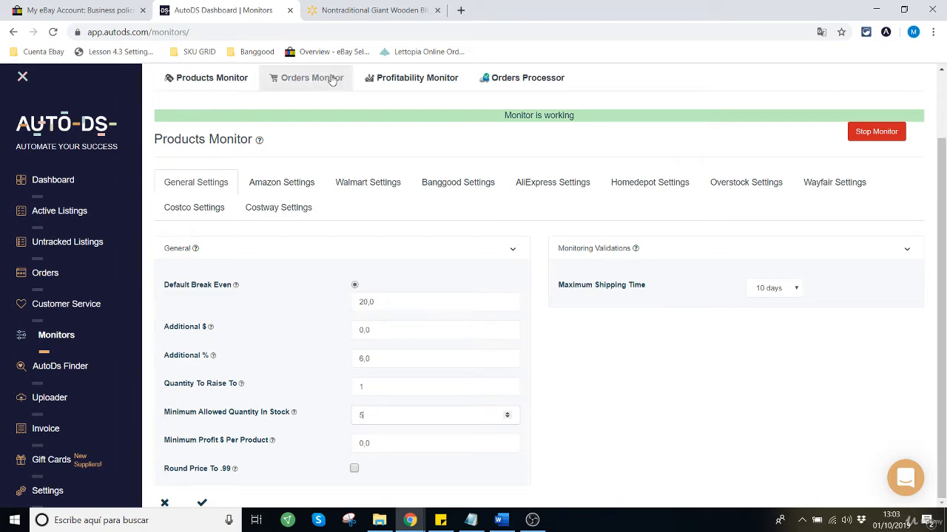
{"action": "left_click", "coordinate": [386, 12]}
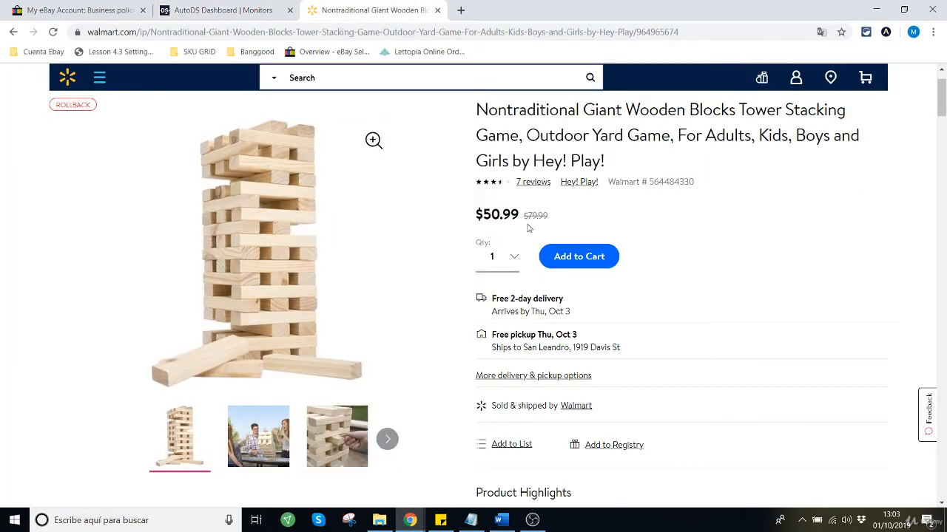
{"action": "left_click", "coordinate": [89, 9]}
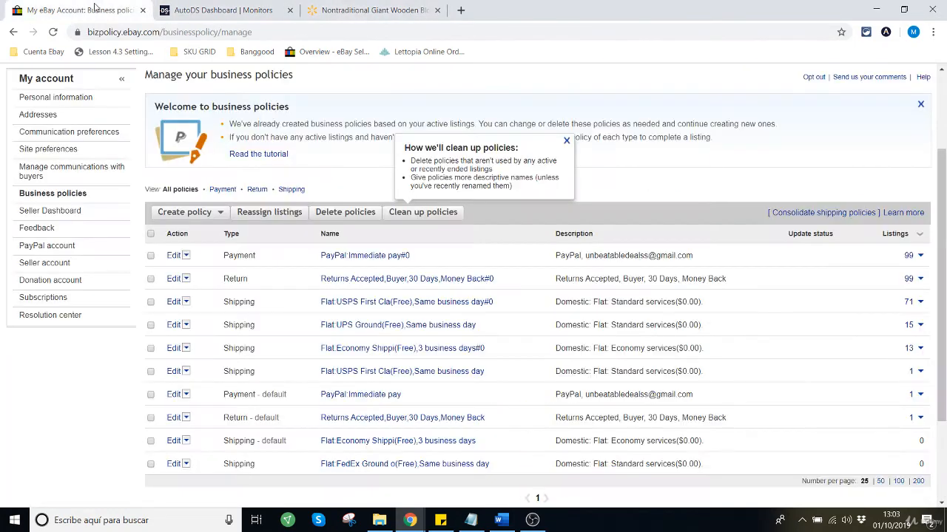
{"action": "scroll", "coordinate": [218, 187], "scroll_direction": "up", "scroll_amount": 2}
{"action": "scroll", "coordinate": [204, 193], "scroll_direction": "down", "scroll_amount": 2}
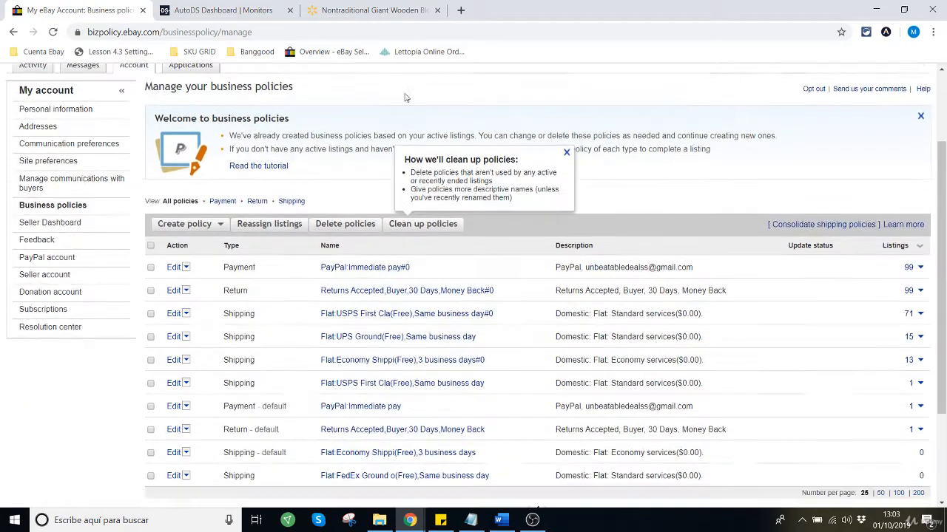
{"action": "left_click", "coordinate": [379, 12]}
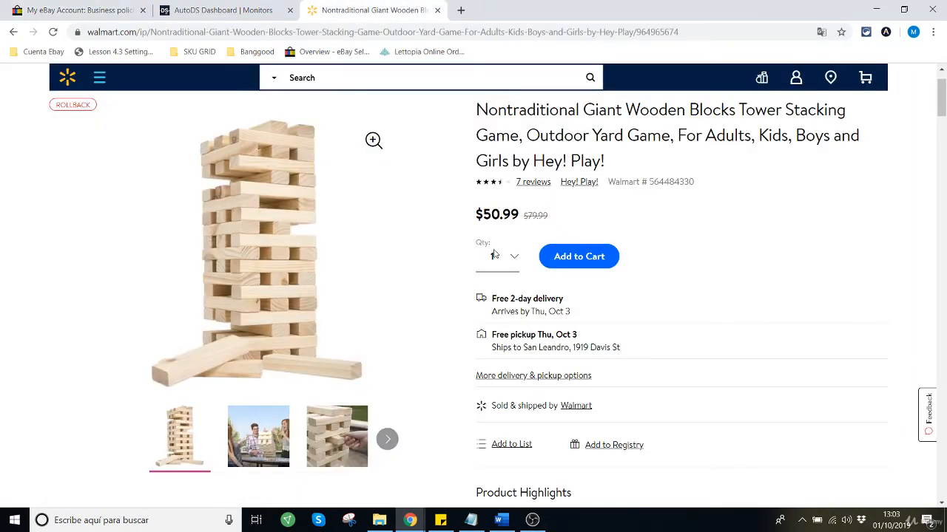
{"action": "left_click", "coordinate": [263, 10]}
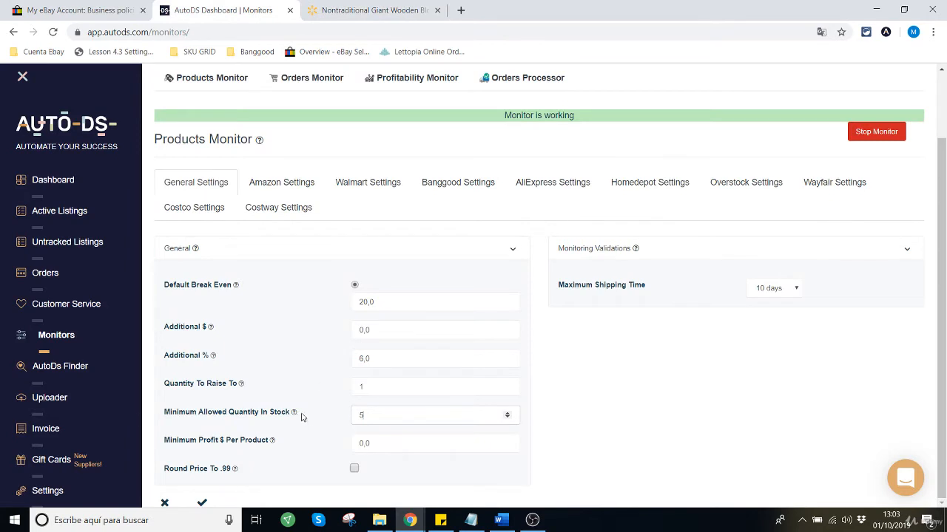
Step: Compare the Minimum Allowed Quantity In Stock value with the purchase options on the Walmart wooden blocks page
{"action": "left_click", "coordinate": [389, 417]}
{"action": "left_click", "coordinate": [373, 10]}
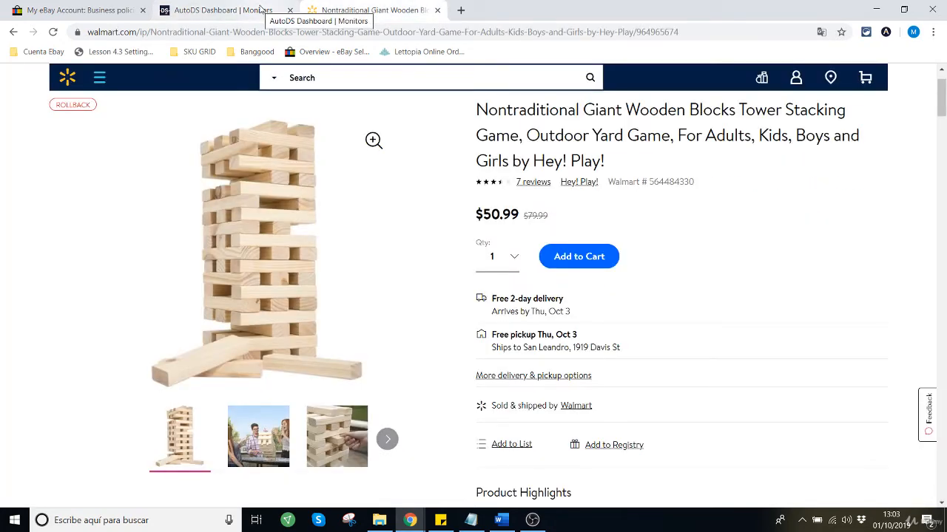
{"action": "left_click", "coordinate": [259, 9]}
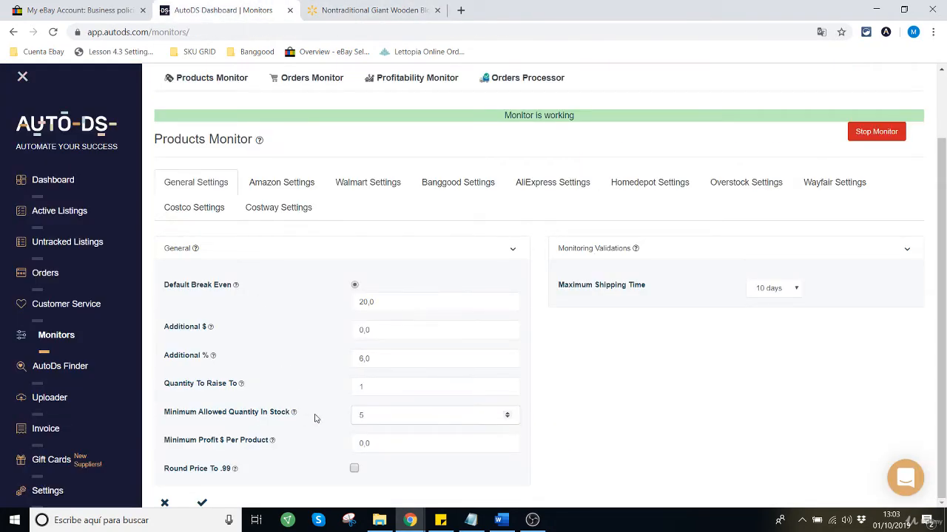
{"action": "left_click_drag", "start_coordinate": [375, 418], "coordinate": [306, 422]}
{"action": "left_click", "coordinate": [394, 416]}
{"action": "left_click", "coordinate": [375, 417]}
{"action": "left_click", "coordinate": [363, 12]}
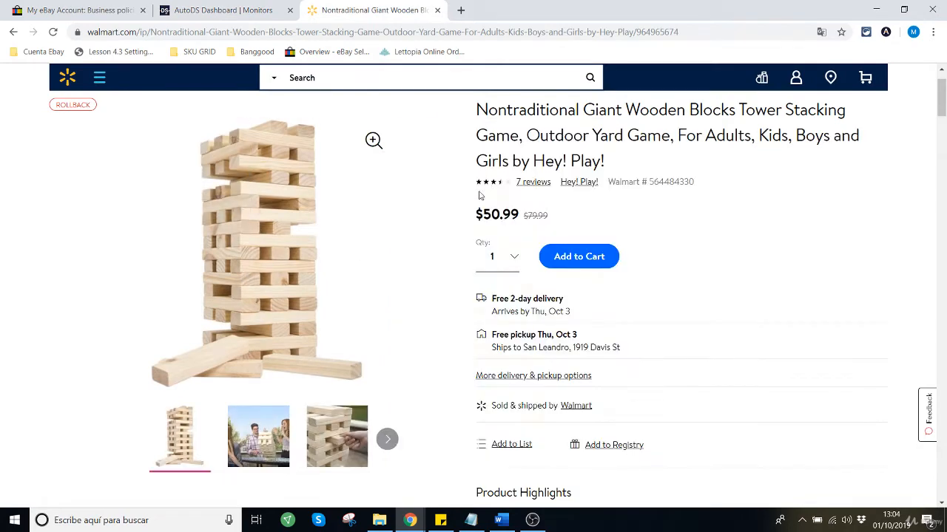
{"action": "left_click", "coordinate": [255, 10]}
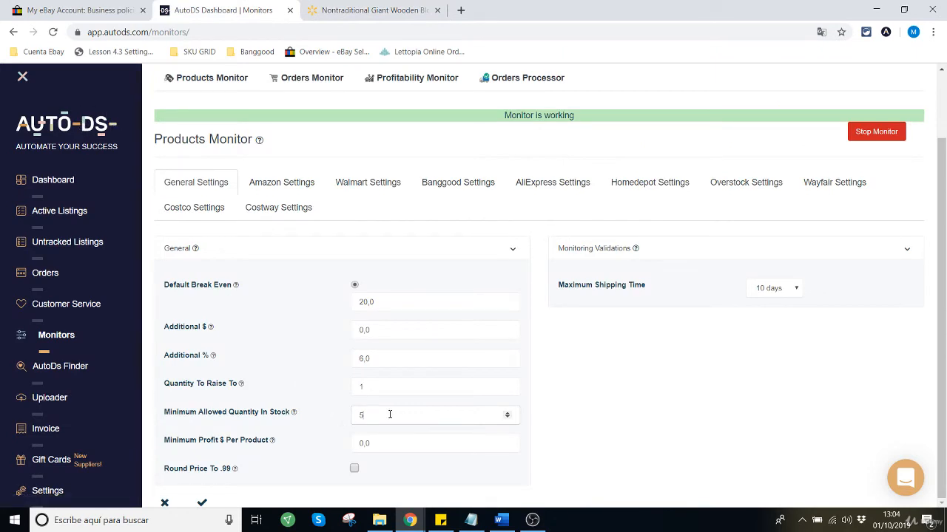
{"action": "left_click_drag", "start_coordinate": [389, 415], "coordinate": [310, 423]}
{"action": "left_click_drag", "start_coordinate": [385, 417], "coordinate": [347, 417]}
{"action": "left_click", "coordinate": [374, 11]}
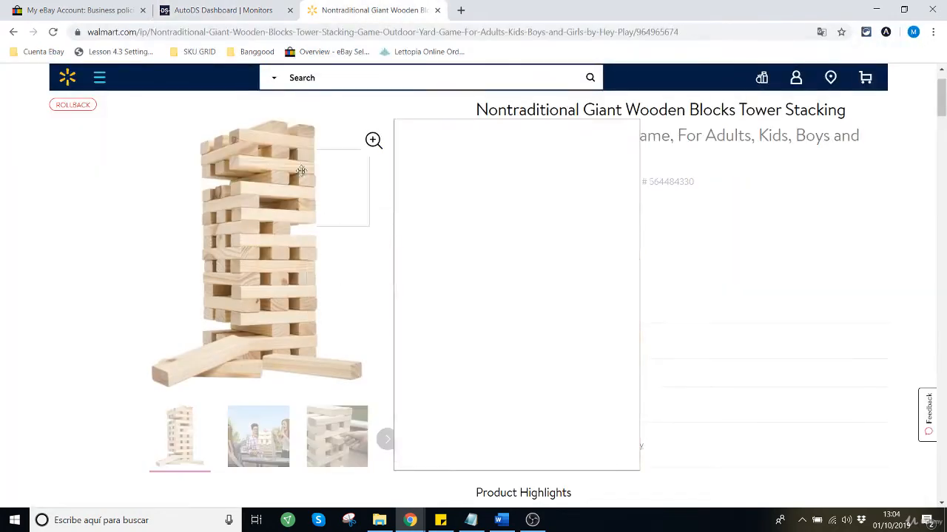
{"action": "left_click", "coordinate": [222, 11]}
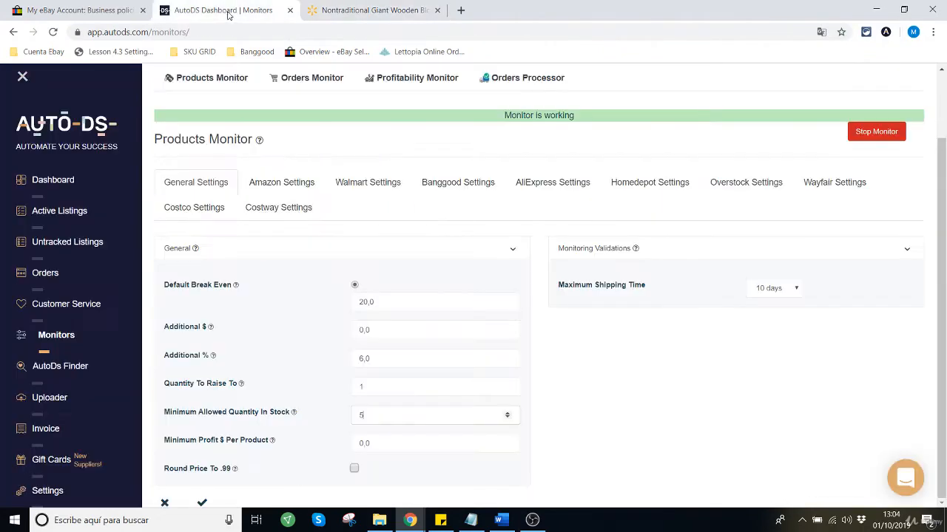
Step: Examine the Minimum Allowed Quantity In Stock value, referring once more to the Walmart product page
{"action": "left_click", "coordinate": [358, 416]}
{"action": "left_click_drag", "start_coordinate": [375, 415], "coordinate": [318, 419]}
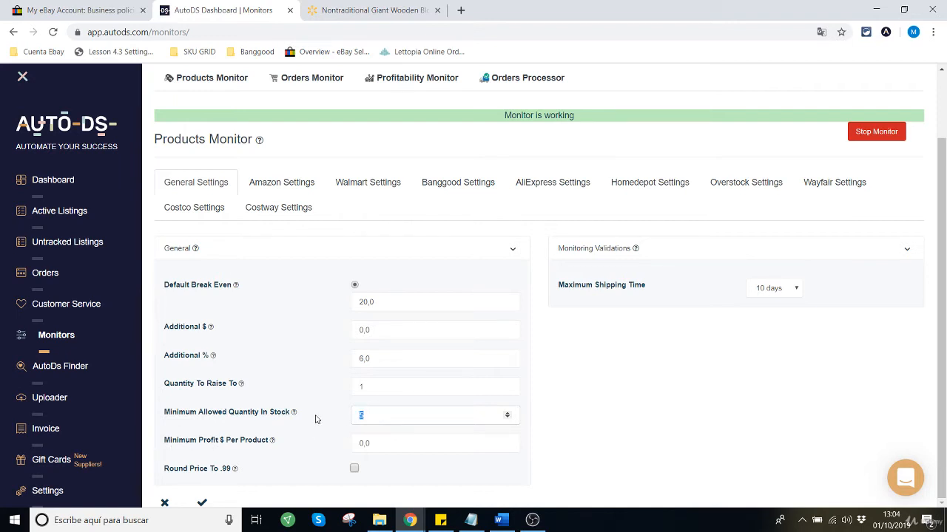
{"action": "left_click", "coordinate": [383, 416]}
{"action": "left_click_drag", "start_coordinate": [391, 415], "coordinate": [321, 419]}
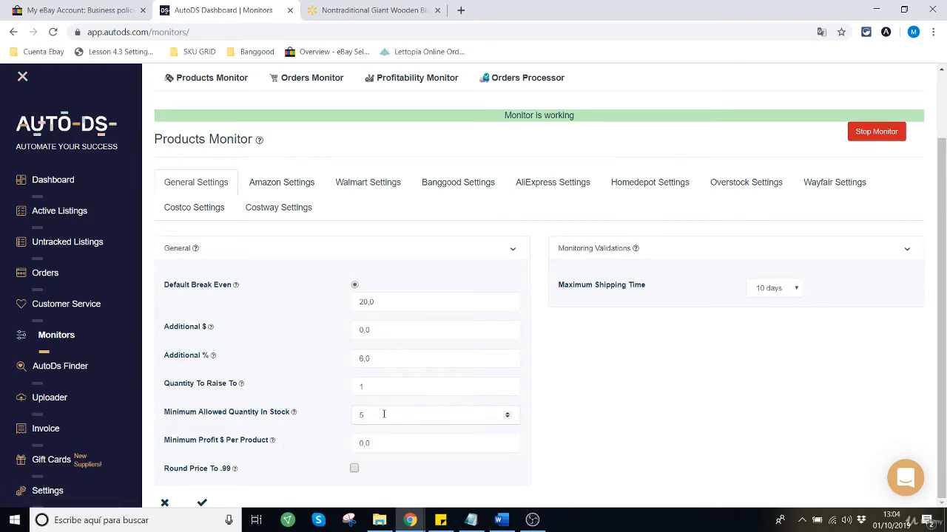
{"action": "left_click", "coordinate": [344, 11]}
{"action": "left_click", "coordinate": [247, 11]}
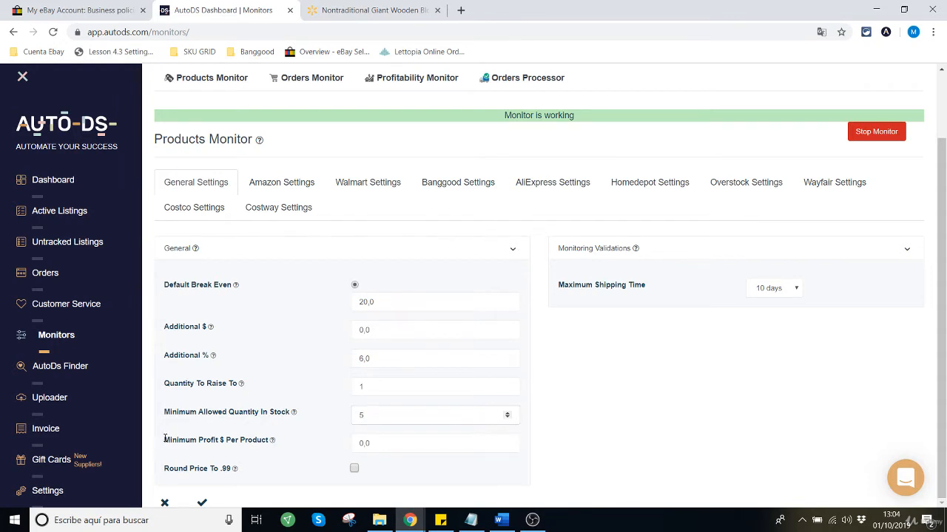
Step: Review the Minimum Profit $ Per Product and Round Price To .99 settings in the General section
{"action": "left_click_drag", "start_coordinate": [164, 442], "coordinate": [274, 442]}
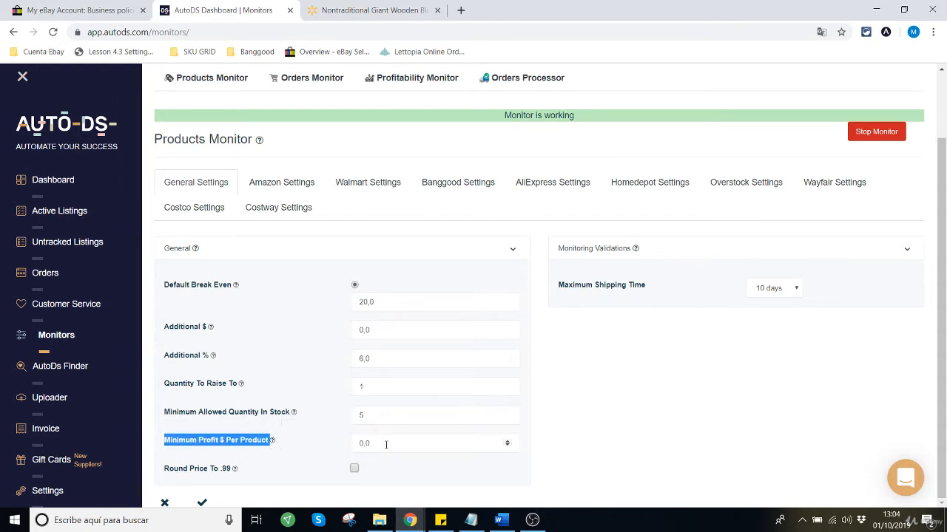
{"action": "left_click_drag", "start_coordinate": [385, 444], "coordinate": [309, 446]}
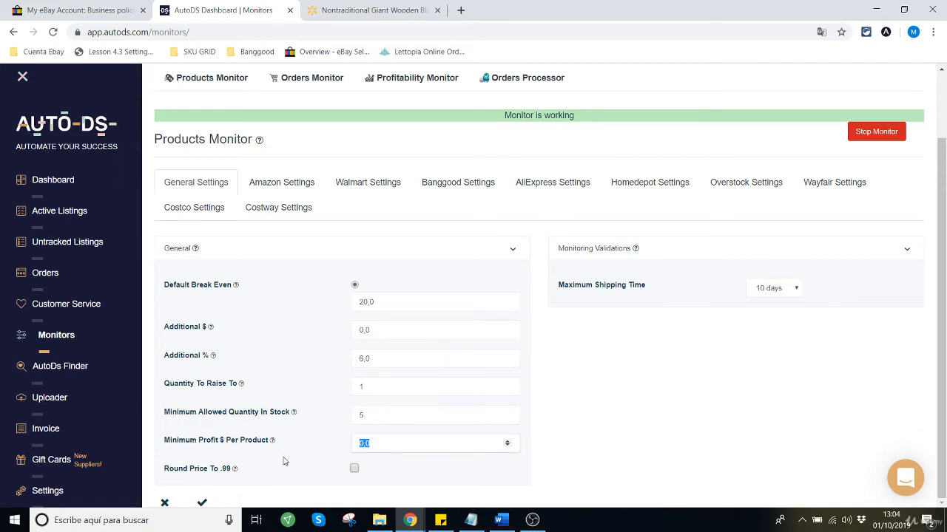
{"action": "left_click_drag", "start_coordinate": [161, 471], "coordinate": [233, 473]}
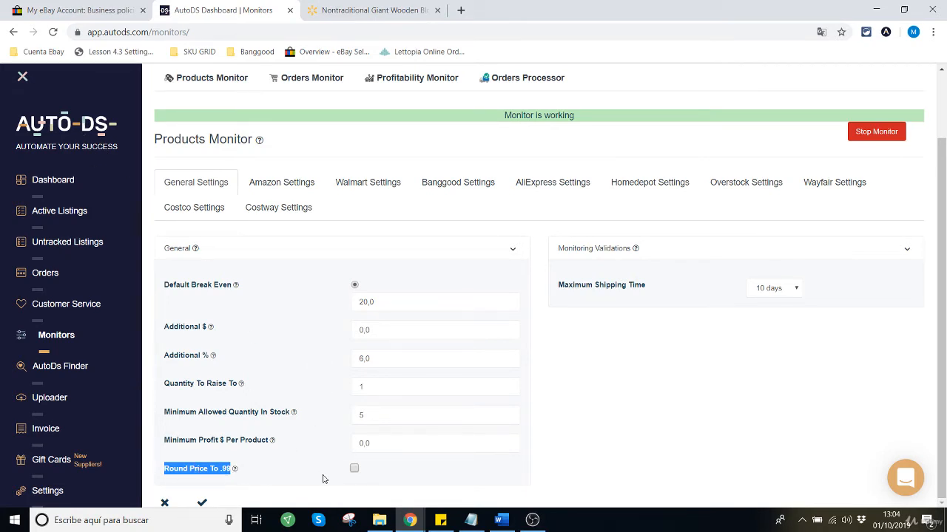
{"action": "left_click", "coordinate": [213, 477]}
{"action": "left_click_drag", "start_coordinate": [220, 468], "coordinate": [230, 469]}
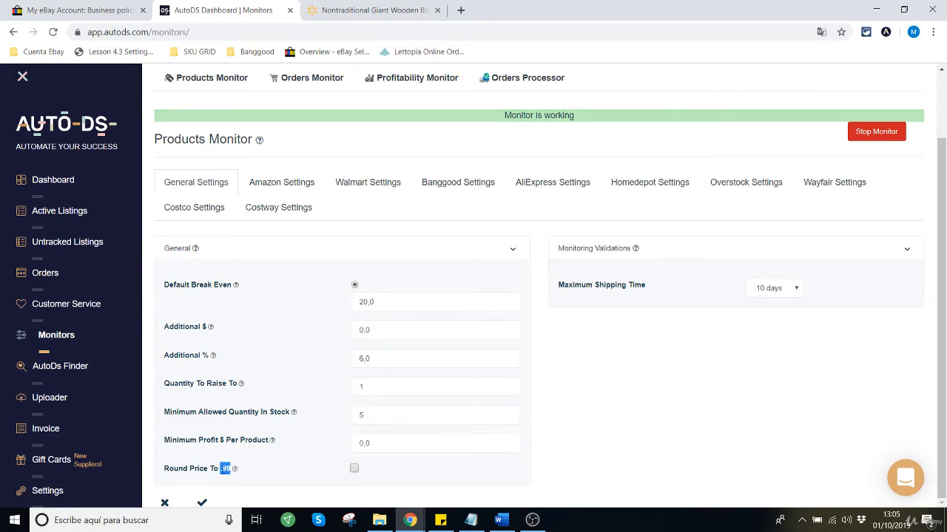
{"action": "left_click", "coordinate": [221, 473]}
{"action": "left_click_drag", "start_coordinate": [220, 468], "coordinate": [230, 468]}
Step: Examine the Maximum Shipping Time setting under Monitoring Validations
{"action": "left_click", "coordinate": [742, 388]}
{"action": "left_click_drag", "start_coordinate": [560, 284], "coordinate": [645, 285]}
{"action": "left_click", "coordinate": [639, 298]}
{"action": "left_click_drag", "start_coordinate": [560, 284], "coordinate": [653, 288]}
{"action": "left_click", "coordinate": [560, 289]}
{"action": "left_click_drag", "start_coordinate": [560, 284], "coordinate": [651, 288]}
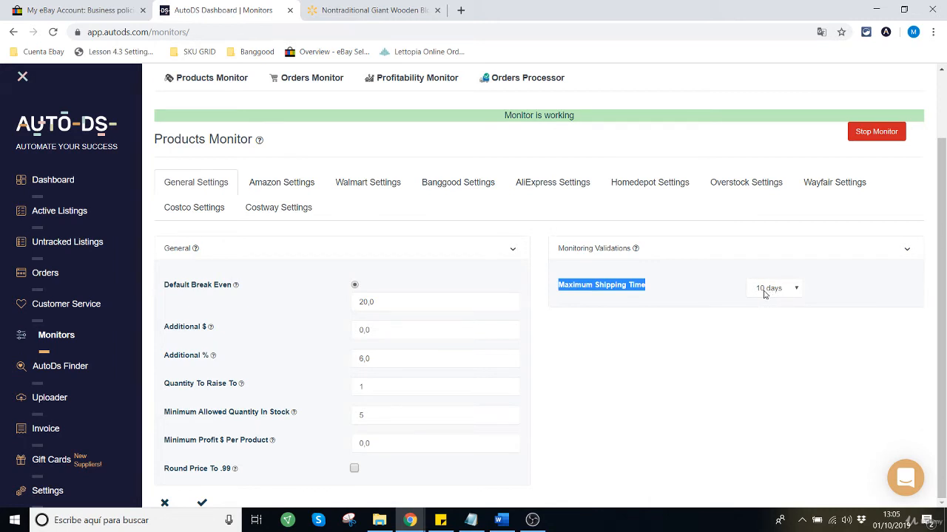
{"action": "left_click", "coordinate": [716, 294]}
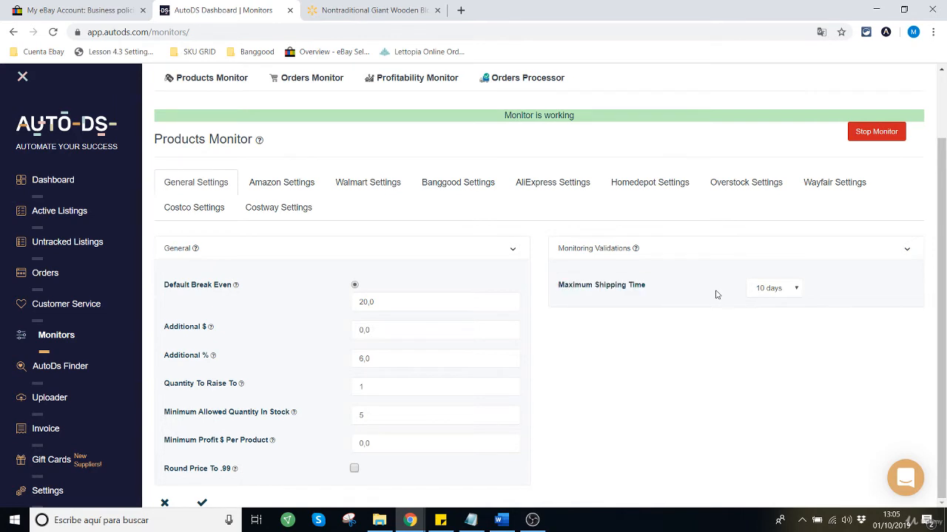
{"action": "left_click_drag", "start_coordinate": [560, 286], "coordinate": [656, 279]}
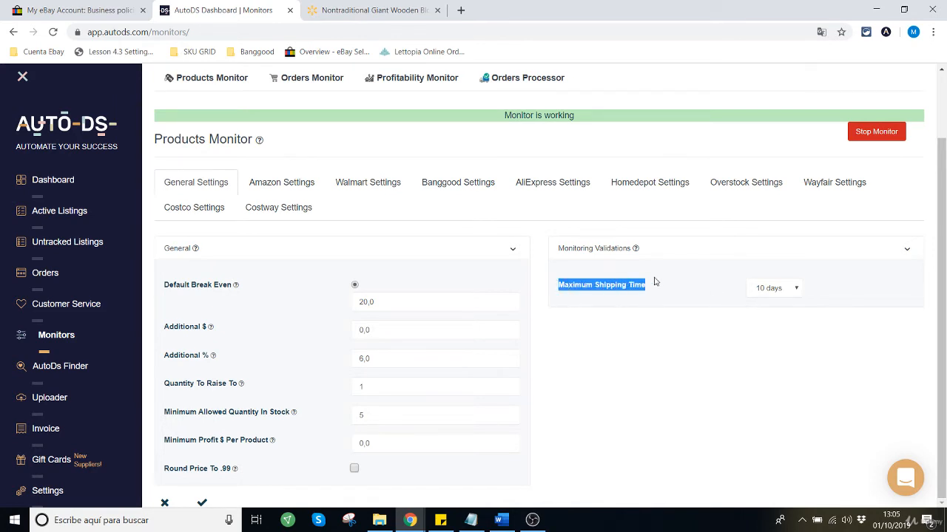
{"action": "left_click", "coordinate": [702, 302]}
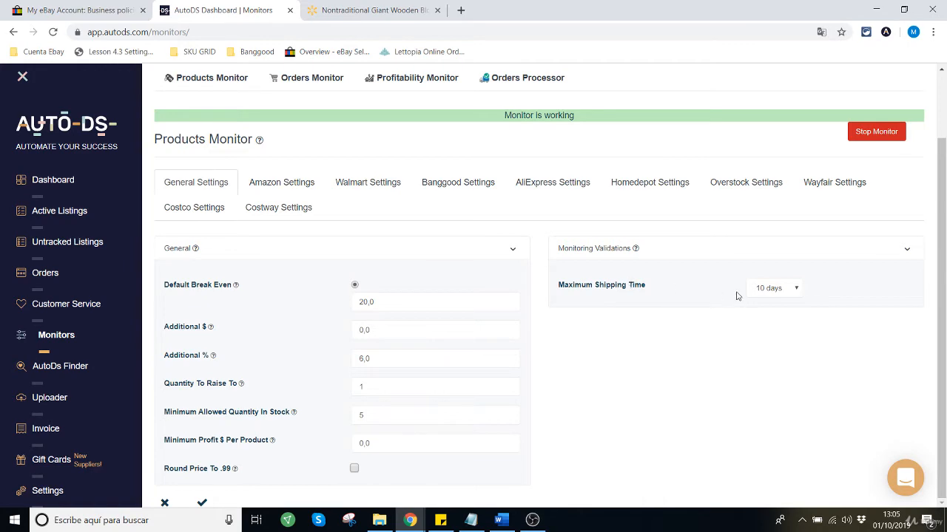
Step: Check the estimated delivery date on the Walmart wooden blocks page and return to the AutoDS monitor settings
{"action": "key", "text": "ctrl+Tab"}
{"action": "scroll", "coordinate": [592, 341], "scroll_direction": "down", "scroll_amount": 3}
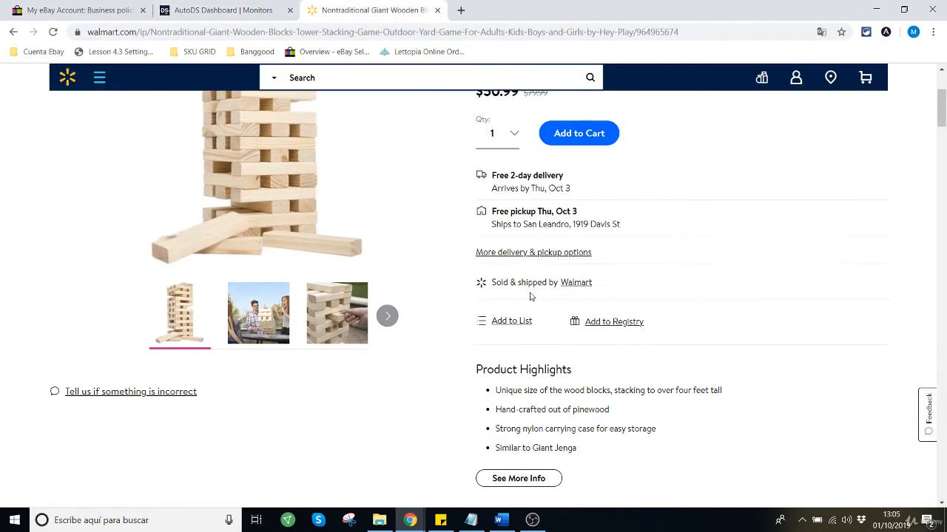
{"action": "scroll", "coordinate": [528, 296], "scroll_direction": "up", "scroll_amount": 3}
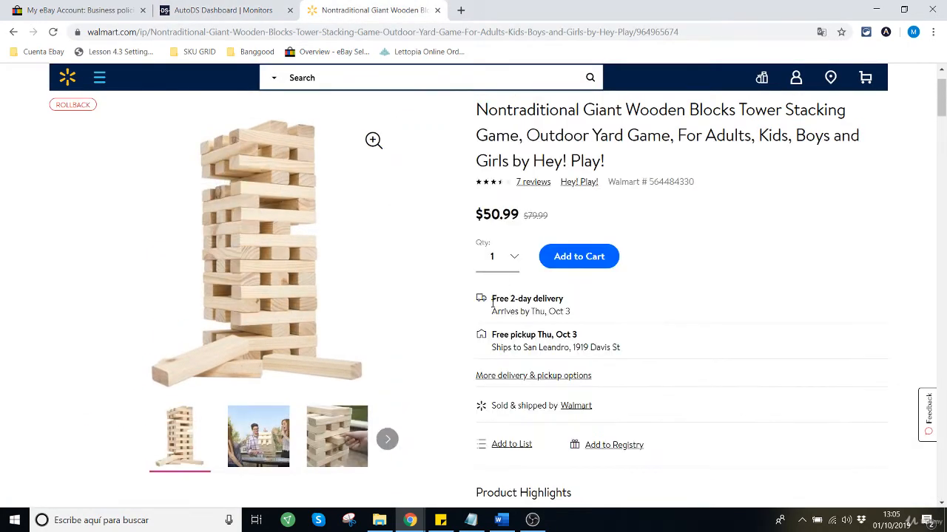
{"action": "left_click_drag", "start_coordinate": [545, 311], "coordinate": [580, 315]}
{"action": "left_click", "coordinate": [249, 12]}
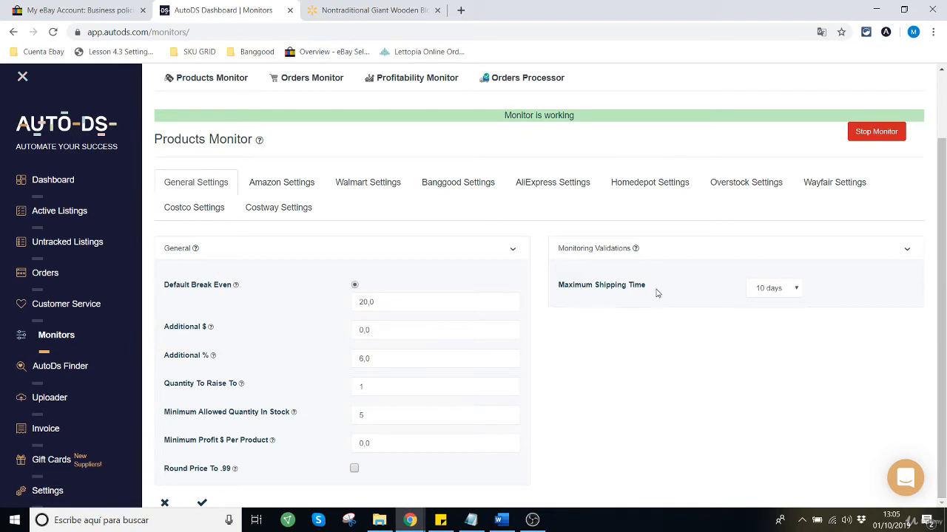
Step: Review the available Maximum Shipping Time options against the Walmart delivery estimate, leaving the list without choosing one
{"action": "left_click", "coordinate": [773, 294]}
{"action": "left_click", "coordinate": [769, 291]}
{"action": "left_click", "coordinate": [376, 12]}
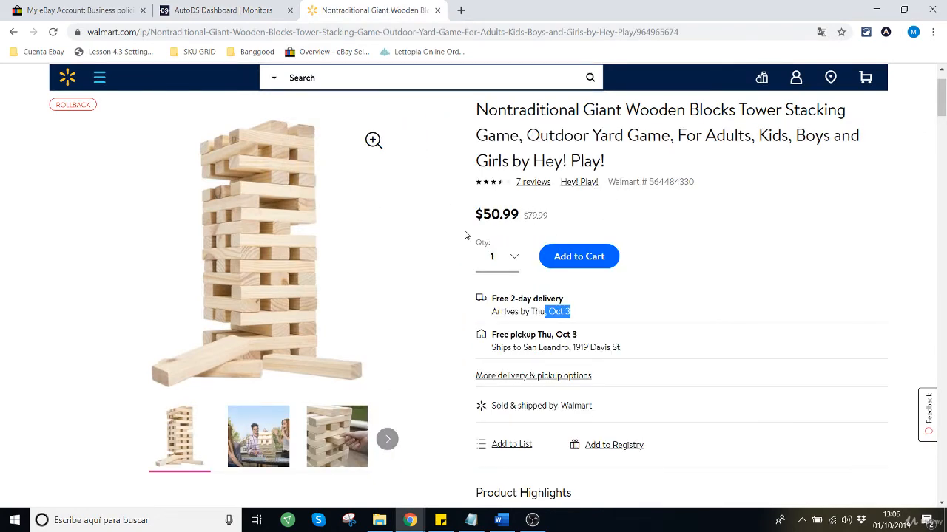
{"action": "left_click", "coordinate": [247, 17]}
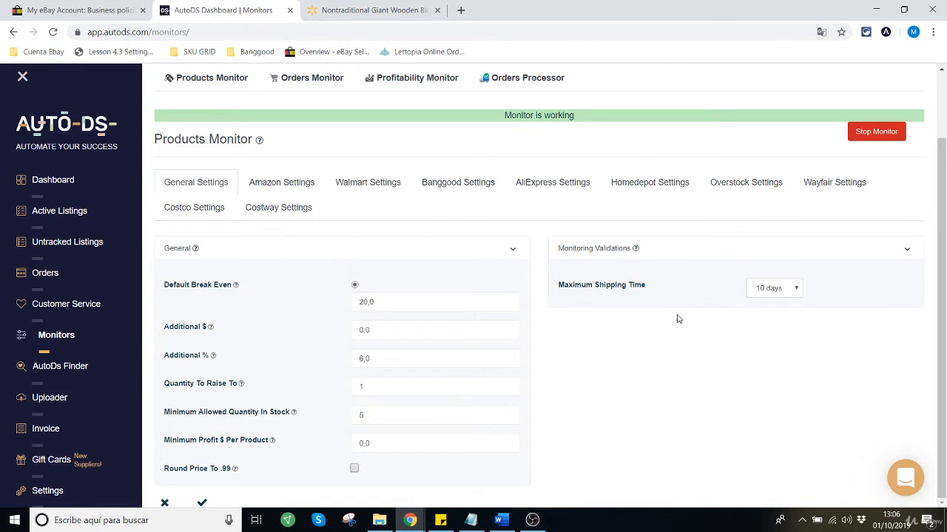
{"action": "left_click", "coordinate": [787, 285]}
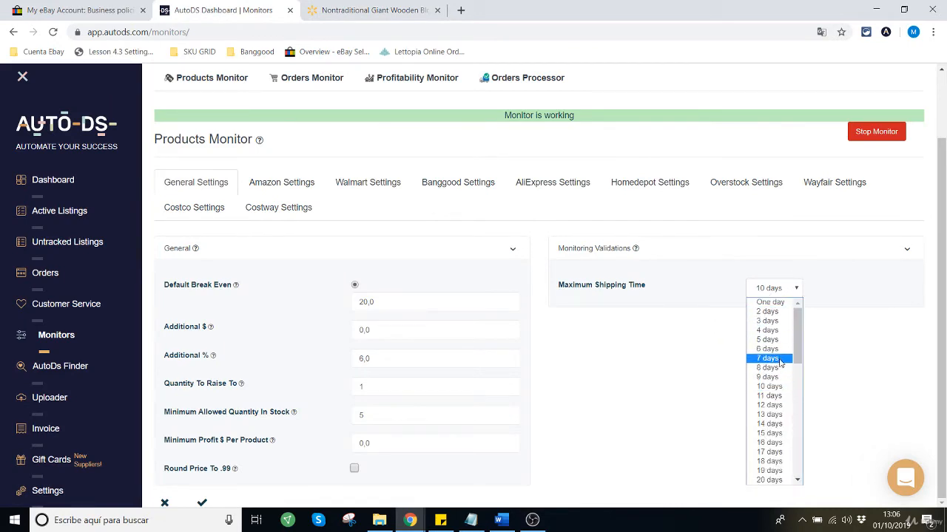
{"action": "left_click", "coordinate": [713, 304]}
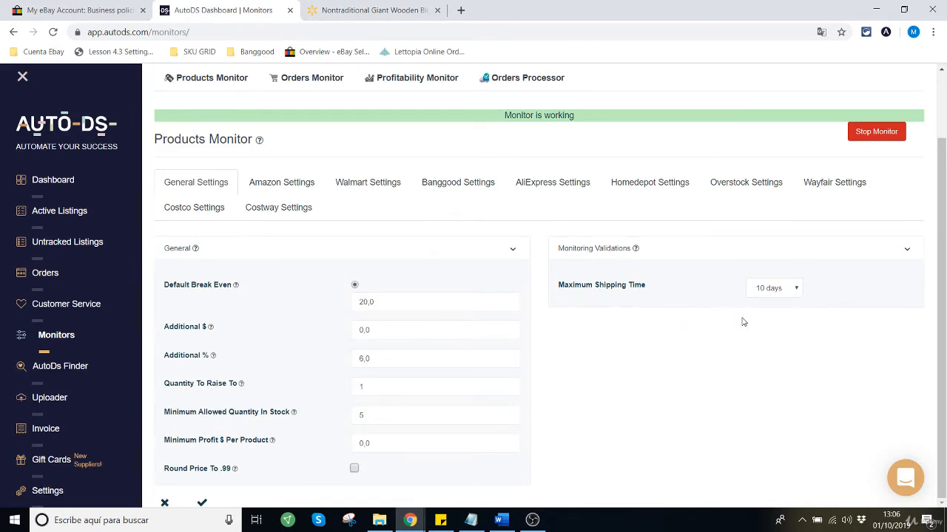
Step: Look through the eBay business policies and open the default Flat:Economy Shippi(Free),3 business days shipping policy in a new tab
{"action": "left_click", "coordinate": [114, 10]}
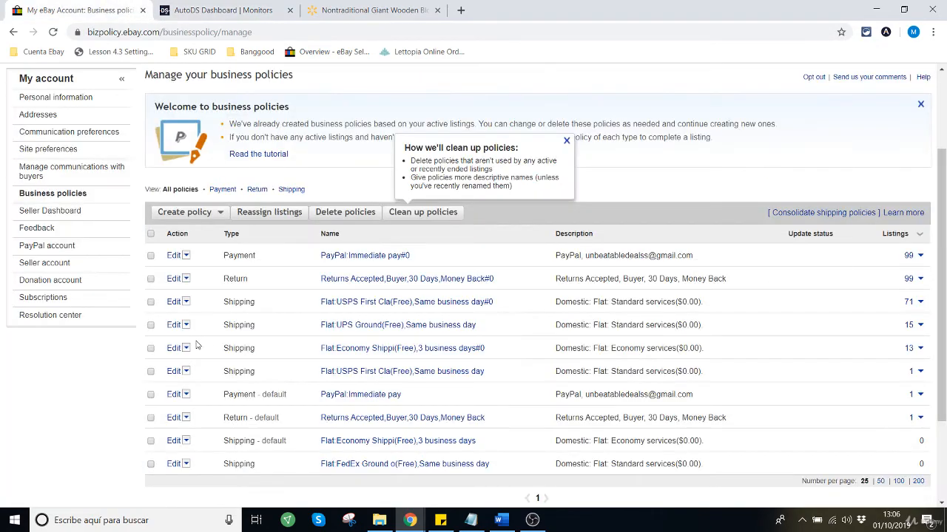
{"action": "scroll", "coordinate": [131, 421], "scroll_direction": "down", "scroll_amount": 2}
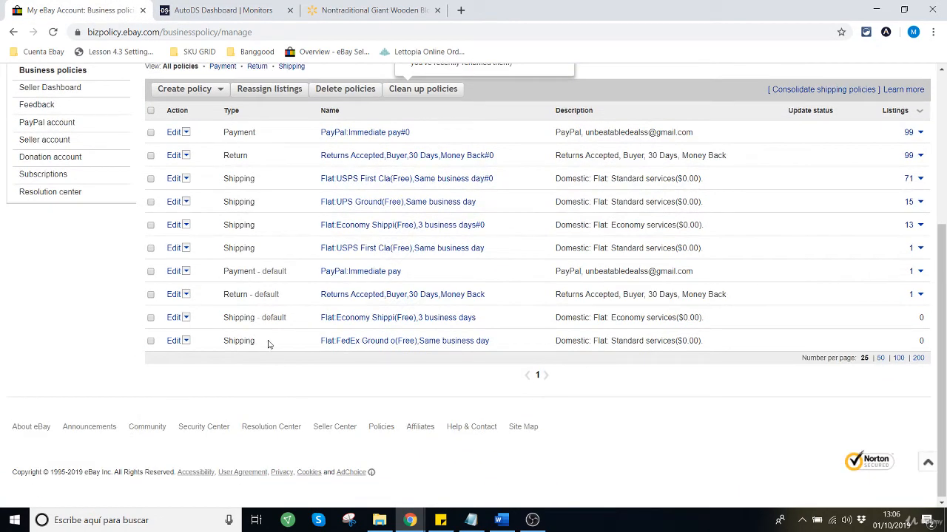
{"action": "scroll", "coordinate": [118, 428], "scroll_direction": "up", "scroll_amount": 3}
{"action": "scroll", "coordinate": [122, 418], "scroll_direction": "down", "scroll_amount": 5}
{"action": "scroll", "coordinate": [140, 380], "scroll_direction": "up", "scroll_amount": 10}
{"action": "mouse_move", "coordinate": [40, 73]}
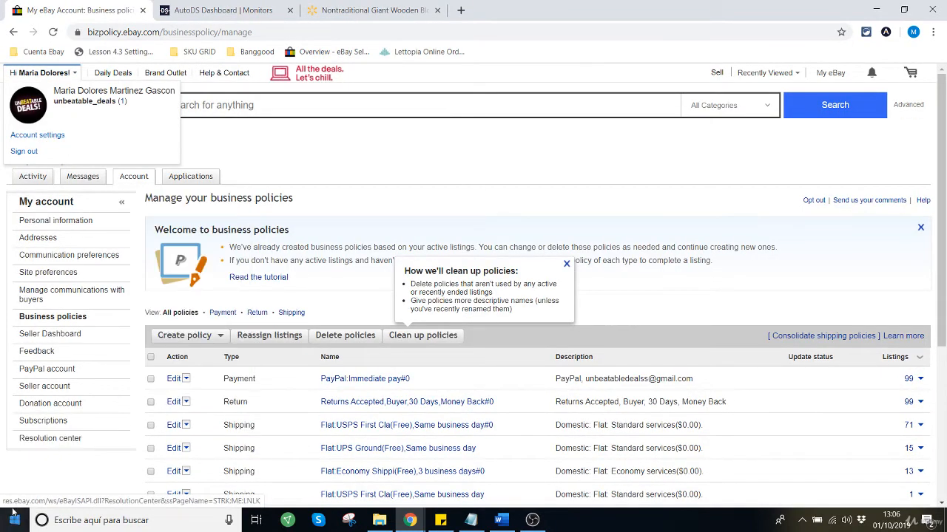
{"action": "scroll", "coordinate": [76, 317], "scroll_direction": "down", "scroll_amount": 5}
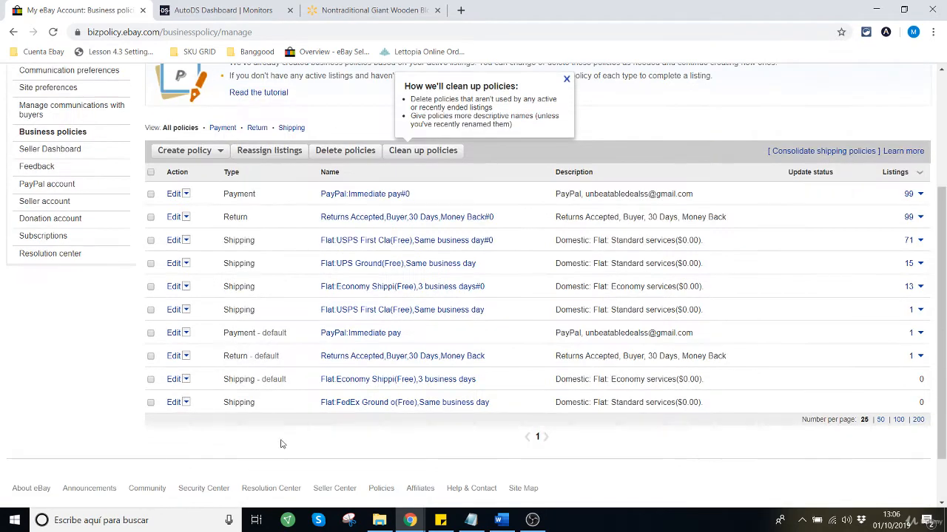
{"action": "middle_click", "coordinate": [176, 380]}
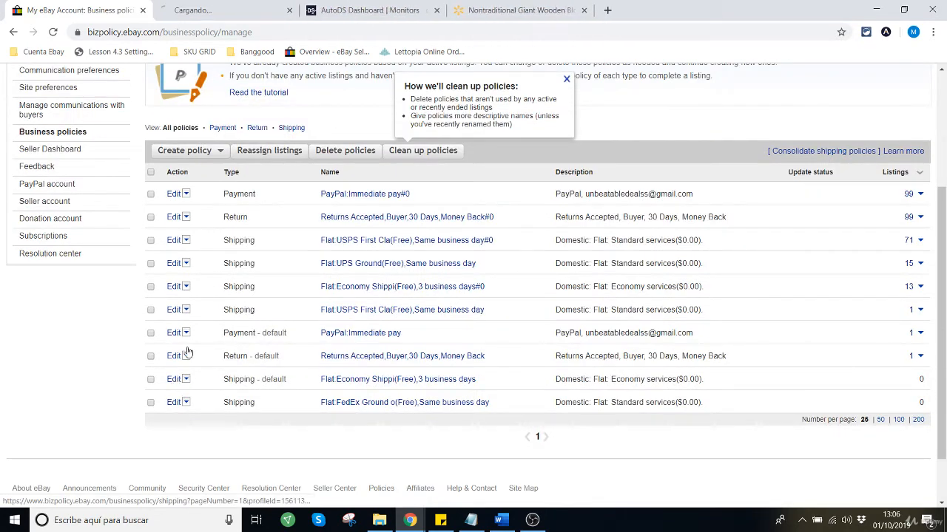
{"action": "left_click", "coordinate": [221, 11]}
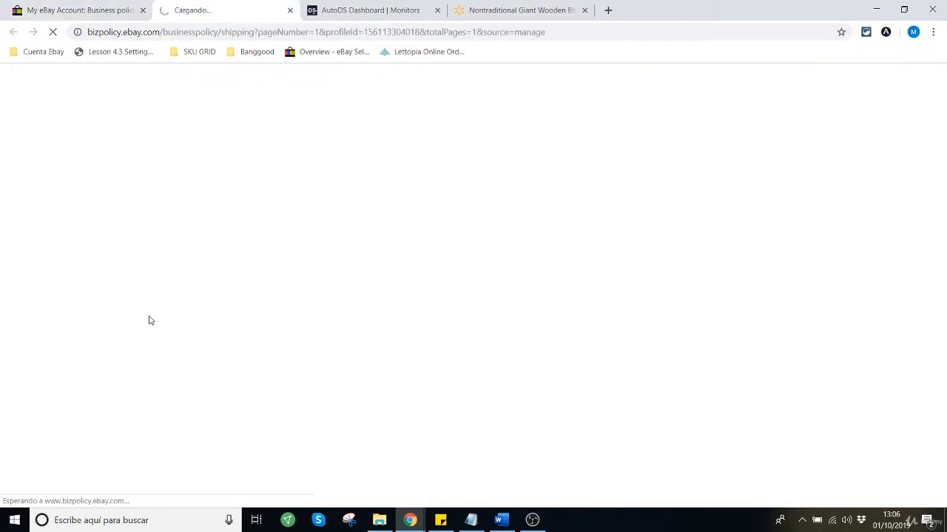
Step: Examine the U.S. shipping service and handling time in the default eBay shipping policy
{"action": "scroll", "coordinate": [232, 352], "scroll_direction": "down", "scroll_amount": 5}
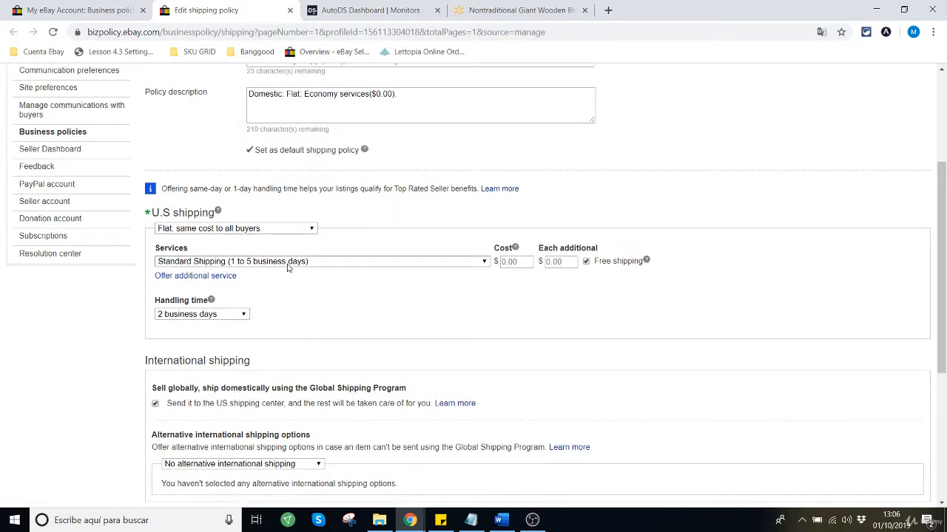
{"action": "scroll", "coordinate": [773, 340], "scroll_direction": "up", "scroll_amount": 5}
{"action": "scroll", "coordinate": [771, 340], "scroll_direction": "down", "scroll_amount": 5}
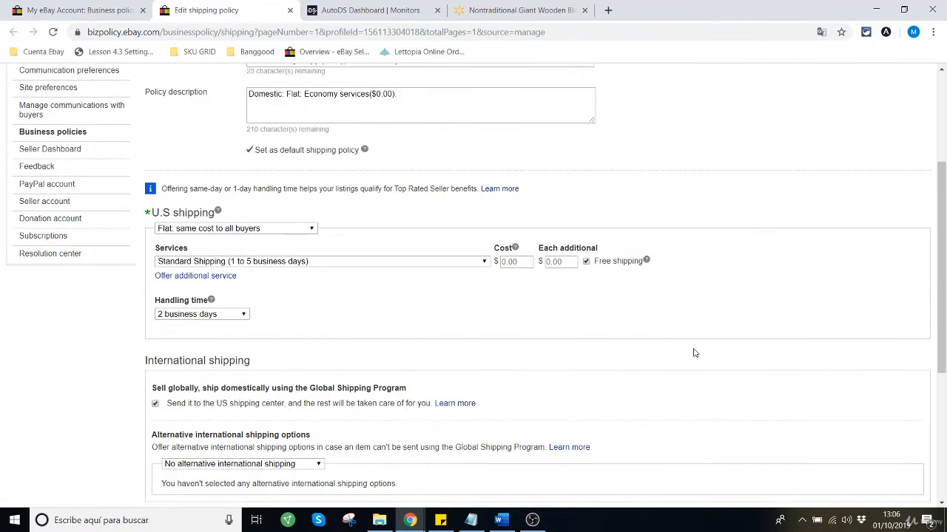
{"action": "scroll", "coordinate": [693, 352], "scroll_direction": "down", "scroll_amount": 2}
{"action": "scroll", "coordinate": [710, 344], "scroll_direction": "up", "scroll_amount": 3}
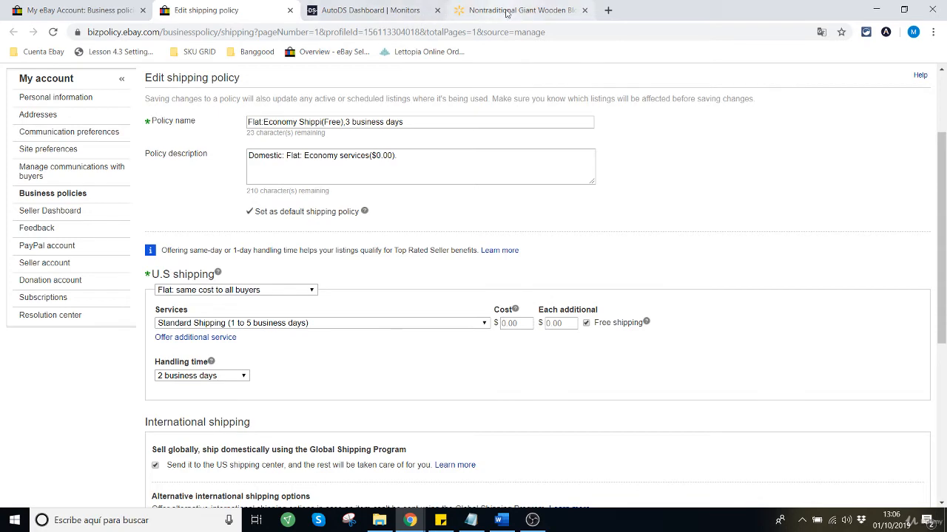
Step: Set the Maximum Shipping Time in the AutoDS Products Monitor to 6 days
{"action": "left_click", "coordinate": [473, 10]}
{"action": "left_click", "coordinate": [373, 11]}
{"action": "left_click", "coordinate": [787, 291]}
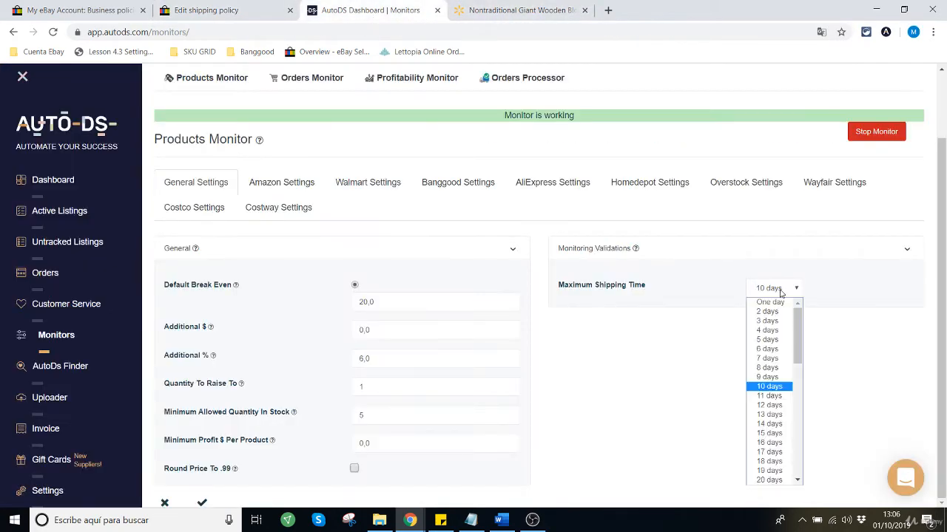
{"action": "left_click", "coordinate": [774, 356]}
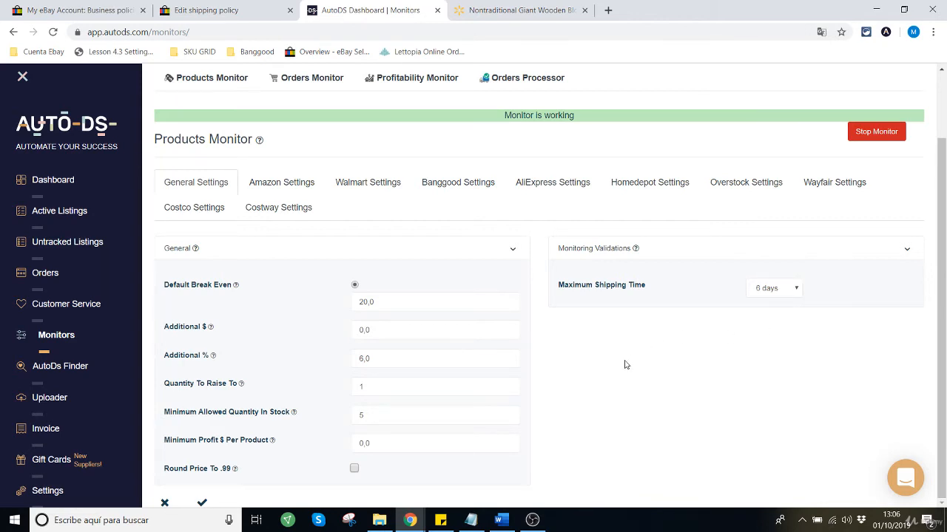
{"action": "scroll", "coordinate": [651, 377], "scroll_direction": "up", "scroll_amount": 2}
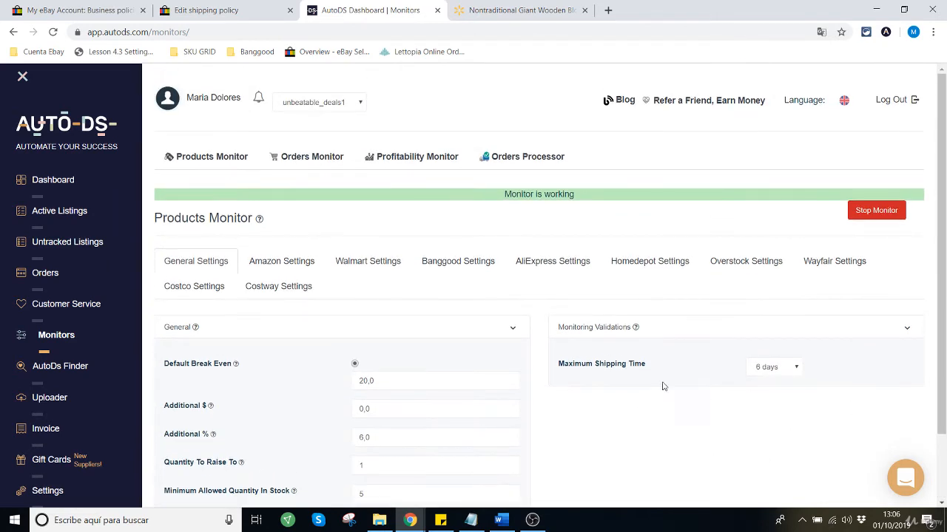
{"action": "scroll", "coordinate": [596, 395], "scroll_direction": "down", "scroll_amount": 2}
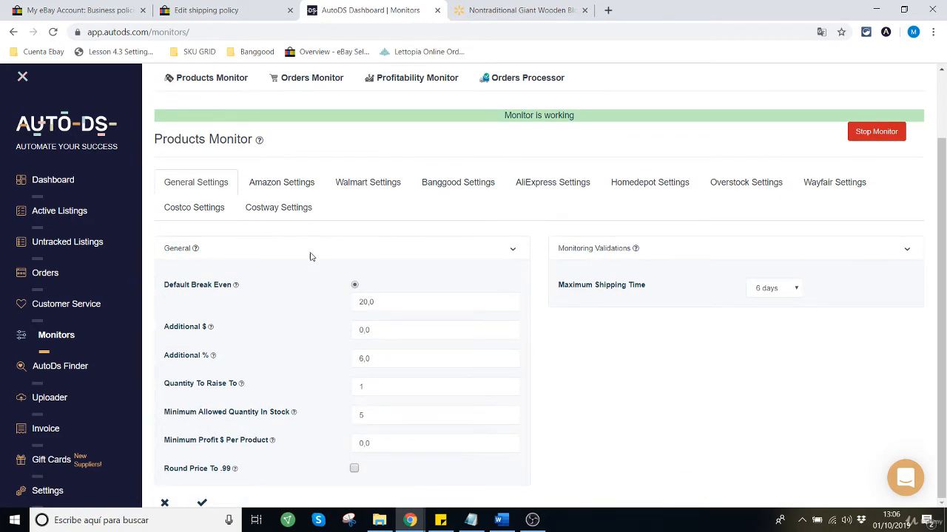
Step: Compare the Maximum Shipping Time setting with the Walmart product page and the eBay shipping policy
{"action": "left_click", "coordinate": [510, 11]}
{"action": "left_click", "coordinate": [370, 11]}
{"action": "left_click_drag", "start_coordinate": [560, 285], "coordinate": [681, 288]}
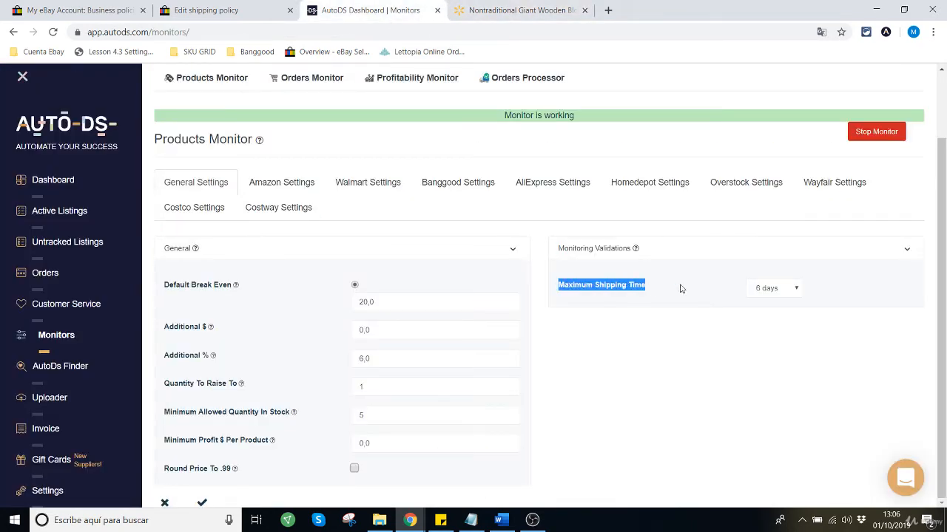
{"action": "left_click", "coordinate": [819, 302]}
{"action": "left_click", "coordinate": [211, 11]}
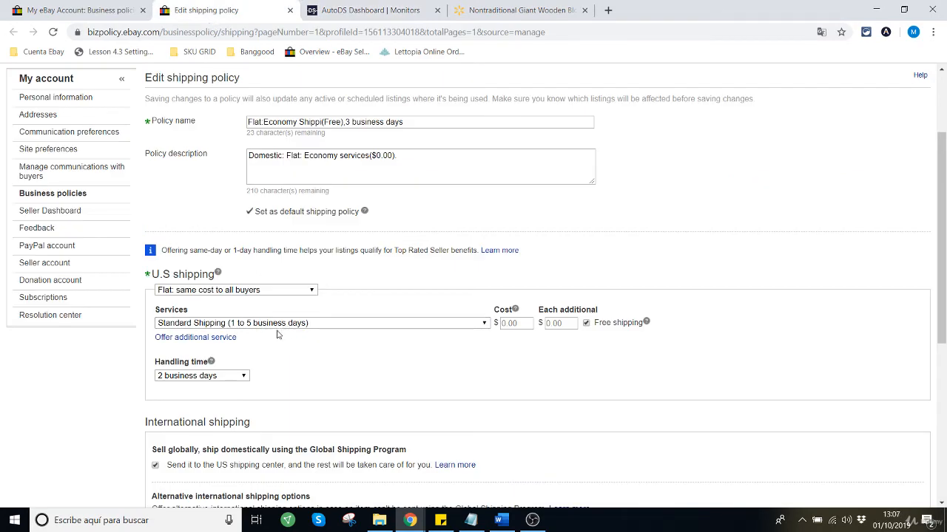
Step: Save the Products Monitor General Settings in AutoDS and confirm the settings change
{"action": "left_click", "coordinate": [362, 10]}
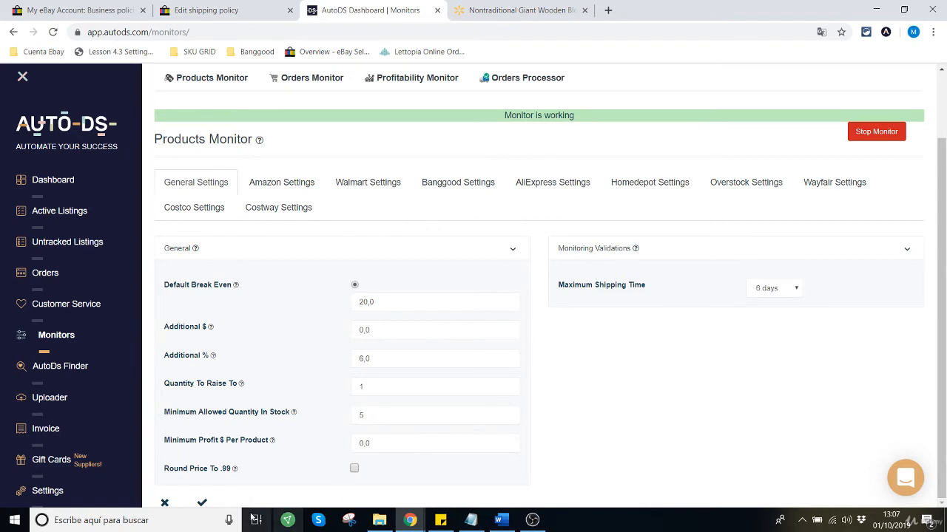
{"action": "left_click", "coordinate": [202, 505]}
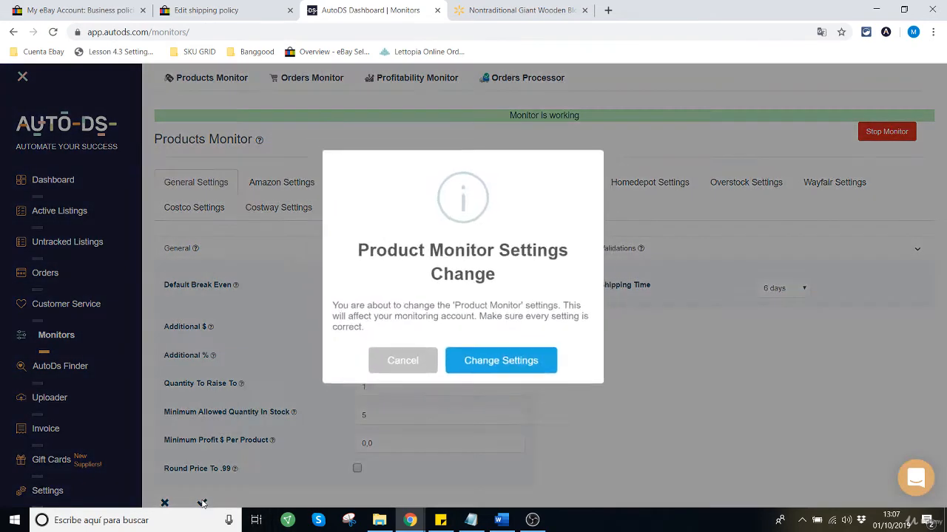
{"action": "left_click", "coordinate": [523, 365]}
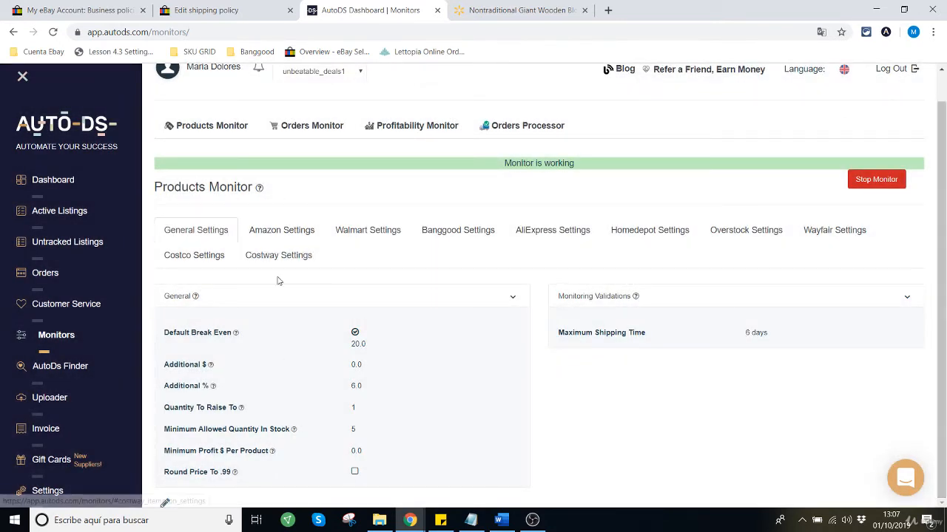
Step: Open the Amazon Settings of the Products Monitor for editing and set Break Even to 20
{"action": "left_click", "coordinate": [285, 234]}
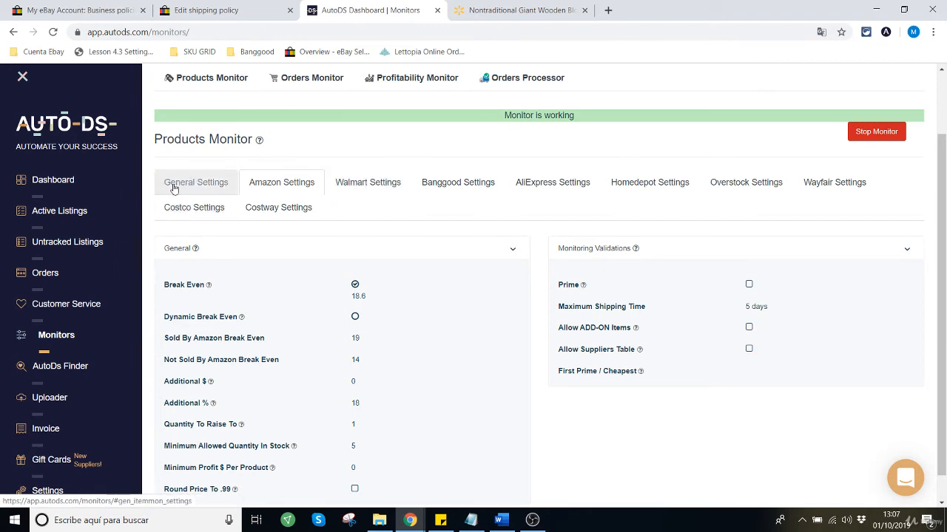
{"action": "scroll", "coordinate": [410, 353], "scroll_direction": "down", "scroll_amount": 1}
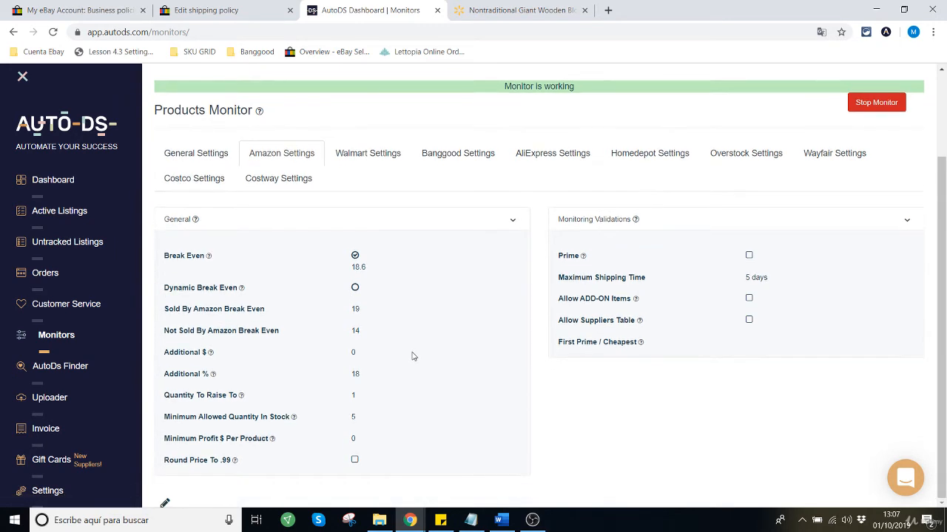
{"action": "left_click", "coordinate": [166, 503]}
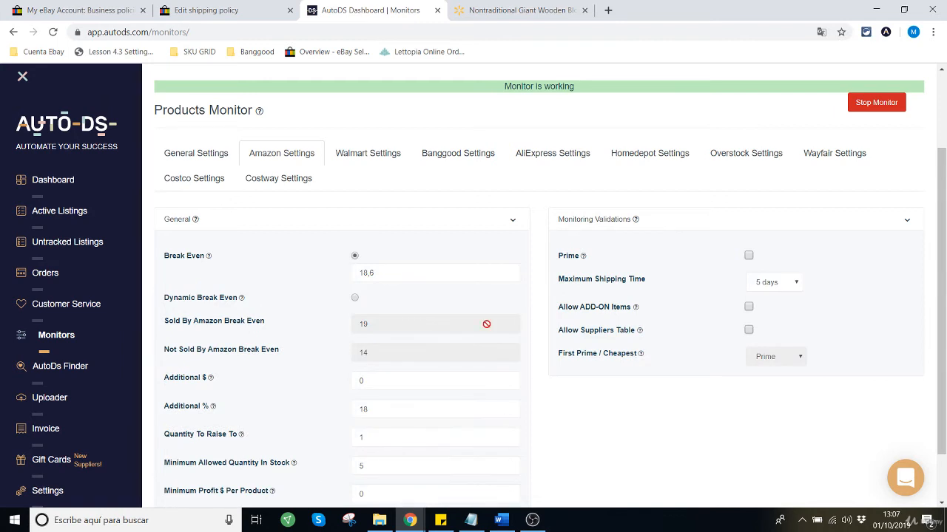
{"action": "scroll", "coordinate": [313, 288], "scroll_direction": "down", "scroll_amount": 2}
{"action": "double_click", "coordinate": [359, 210]}
{"action": "type", "text": "20"}
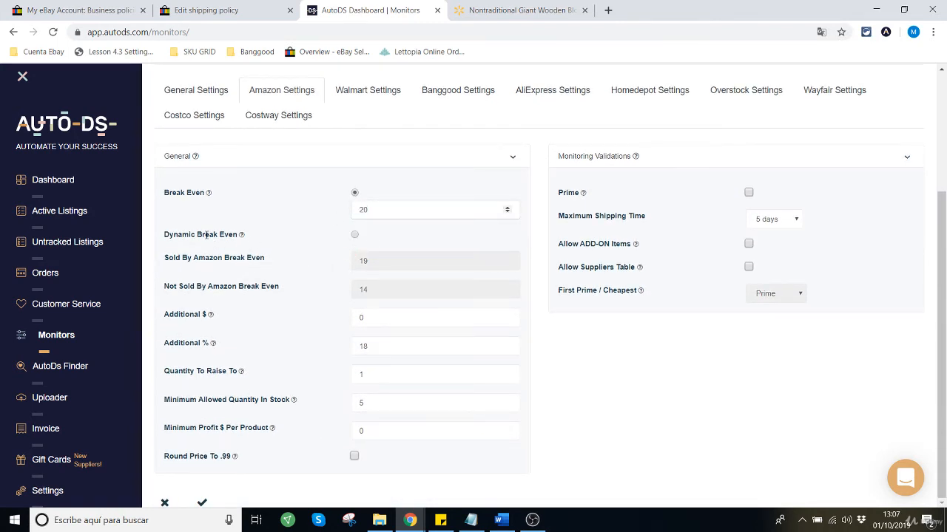
{"action": "left_click_drag", "start_coordinate": [191, 235], "coordinate": [238, 235]}
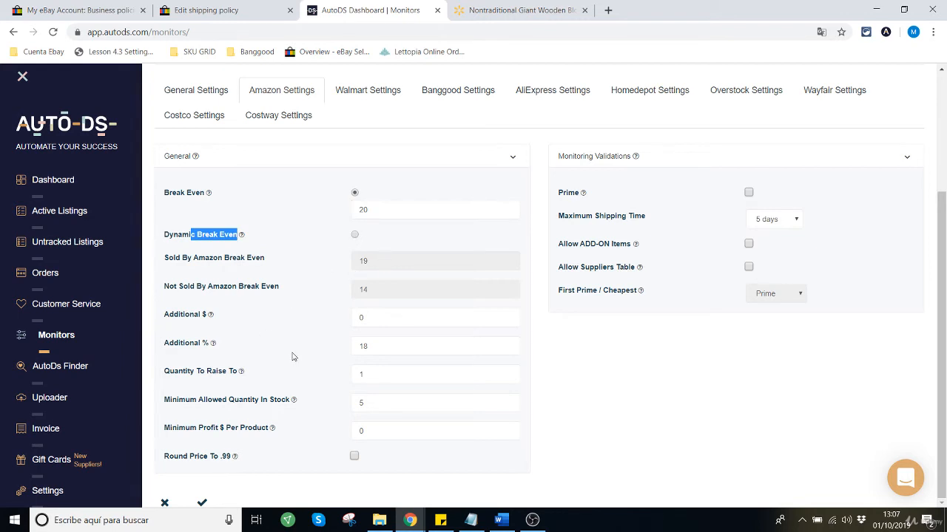
Step: Set Additional % to 6 in the Amazon Settings, keeping Additional $ at 0
{"action": "left_click_drag", "start_coordinate": [174, 315], "coordinate": [222, 316]}
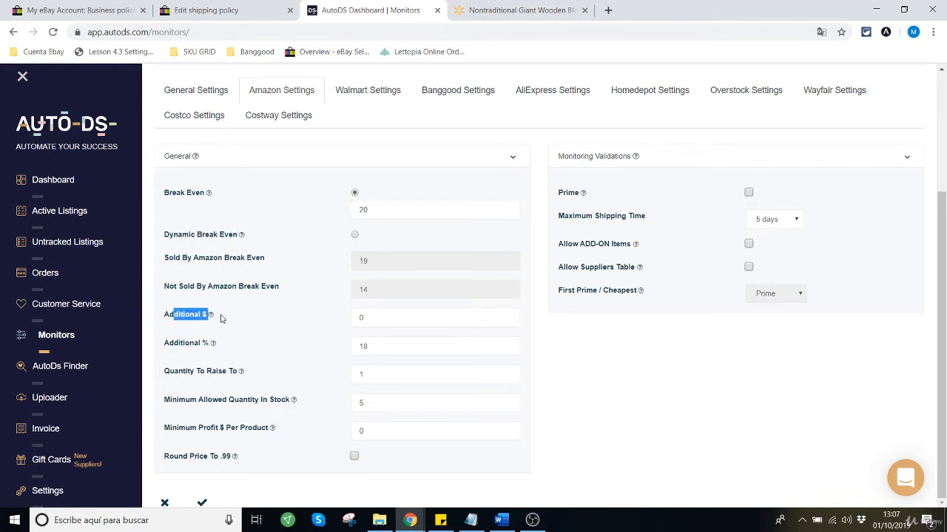
{"action": "left_click", "coordinate": [378, 315]}
{"action": "left_click_drag", "start_coordinate": [181, 343], "coordinate": [229, 346]}
{"action": "left_click_drag", "start_coordinate": [376, 347], "coordinate": [326, 349]}
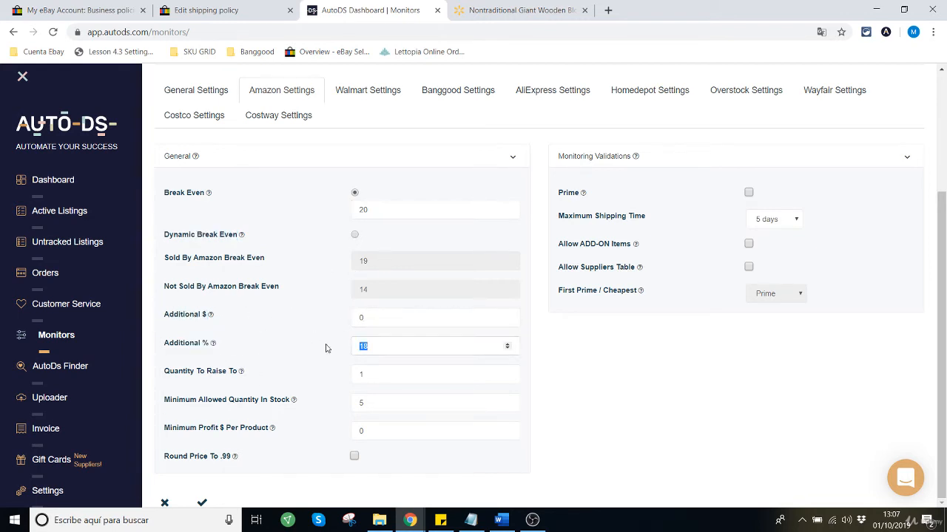
{"action": "type", "text": "6"}
Step: Check the Amazon values for Quantity To Raise To, Minimum Allowed Quantity In Stock and Minimum Profit $ Per Product
{"action": "left_click_drag", "start_coordinate": [192, 370], "coordinate": [244, 373]}
{"action": "left_click", "coordinate": [390, 370]}
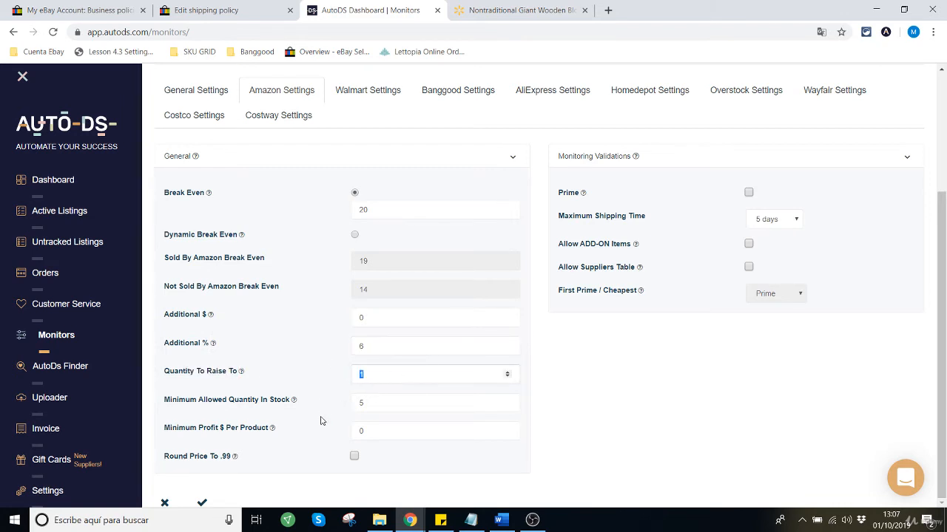
{"action": "left_click_drag", "start_coordinate": [166, 400], "coordinate": [294, 406]}
{"action": "left_click", "coordinate": [386, 403]}
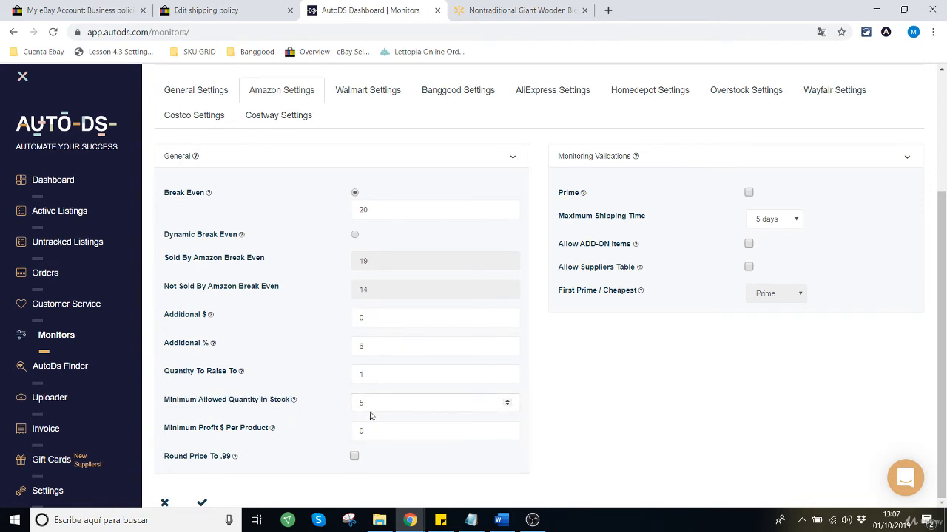
{"action": "left_click_drag", "start_coordinate": [185, 430], "coordinate": [268, 431]}
{"action": "left_click", "coordinate": [395, 432]}
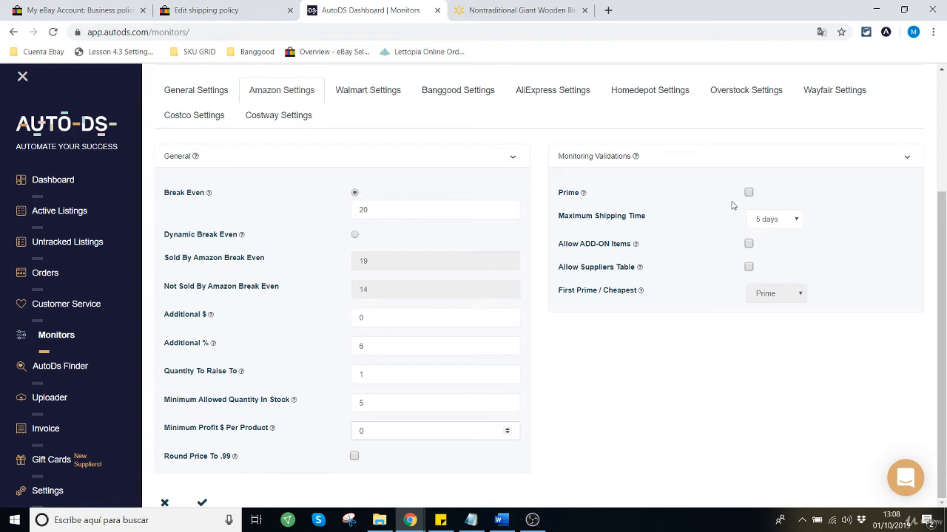
Step: Enable the Prime validation for Amazon products and read its help description
{"action": "left_click_drag", "start_coordinate": [559, 193], "coordinate": [580, 193]}
{"action": "mouse_move", "coordinate": [583, 193]}
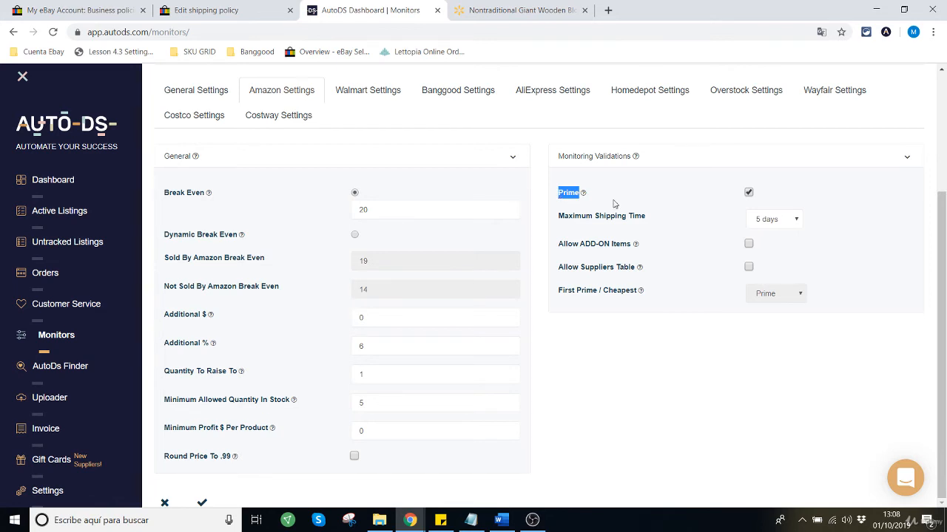
{"action": "left_click", "coordinate": [562, 193]}
{"action": "left_click_drag", "start_coordinate": [558, 192], "coordinate": [581, 192]}
{"action": "left_click", "coordinate": [565, 194]}
{"action": "left_click_drag", "start_coordinate": [559, 192], "coordinate": [694, 198]}
{"action": "left_click", "coordinate": [694, 203]}
{"action": "left_click_drag", "start_coordinate": [558, 192], "coordinate": [581, 194]}
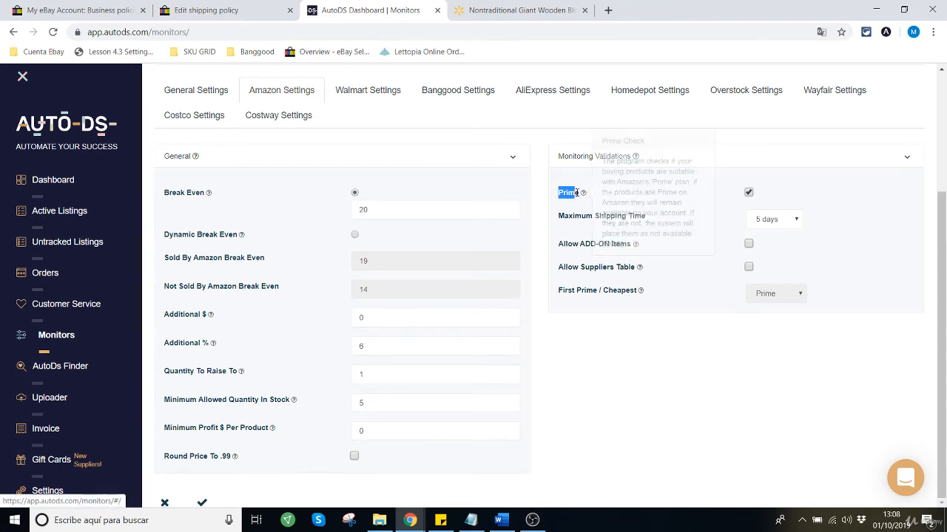
{"action": "mouse_move", "coordinate": [582, 193]}
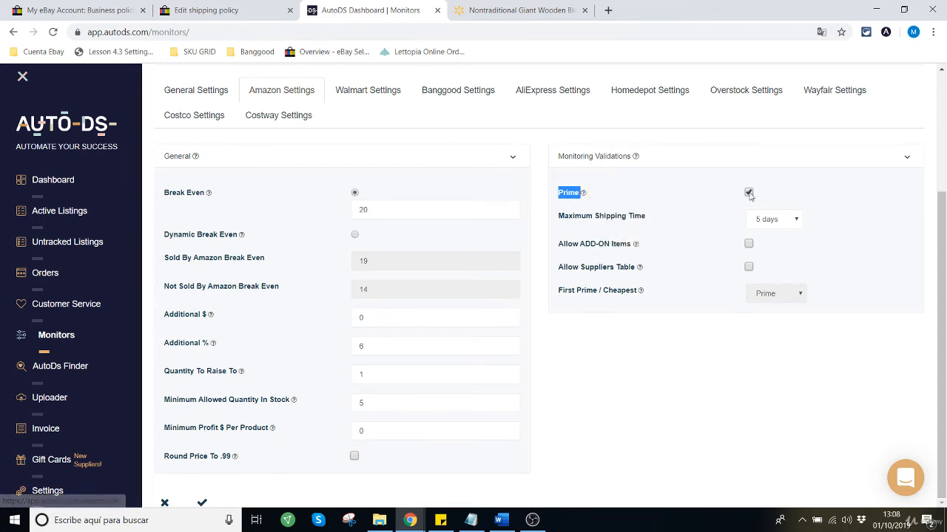
{"action": "left_click", "coordinate": [701, 197]}
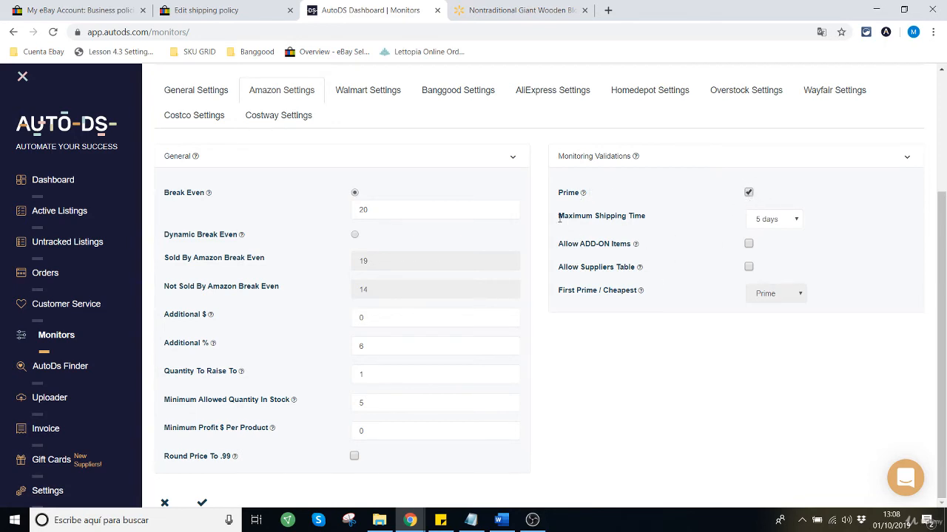
Step: Set the Maximum Shipping Time for Amazon products to 3 days
{"action": "left_click_drag", "start_coordinate": [559, 217], "coordinate": [647, 219]}
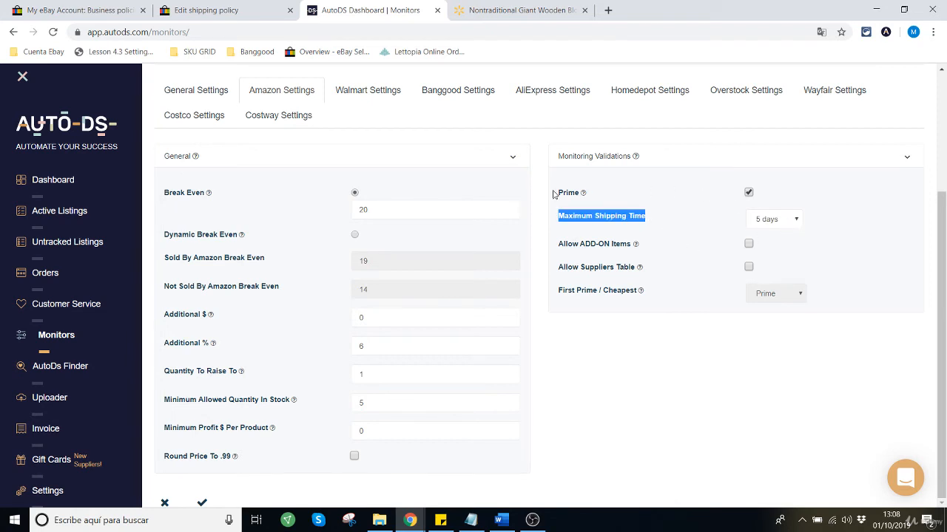
{"action": "left_click_drag", "start_coordinate": [554, 194], "coordinate": [597, 197]}
{"action": "left_click", "coordinate": [794, 225]}
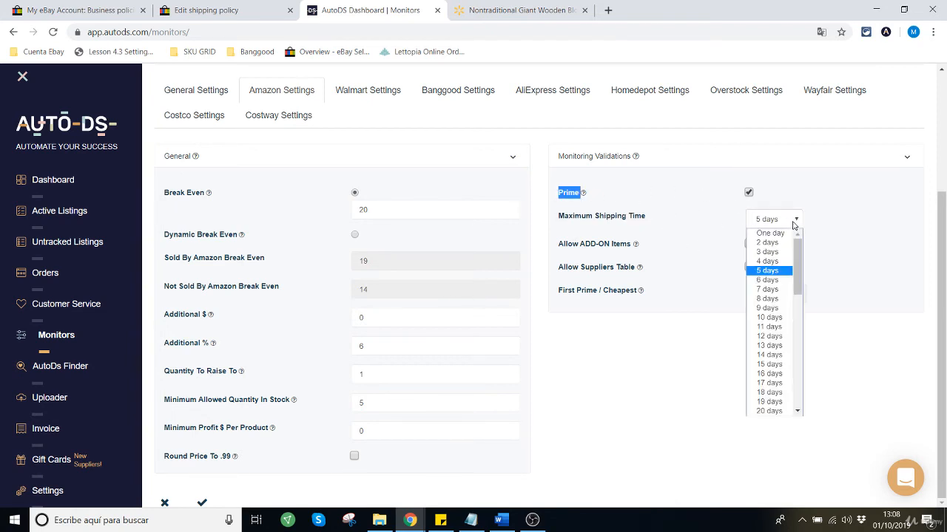
{"action": "left_click", "coordinate": [769, 252]}
{"action": "left_click", "coordinate": [557, 199]}
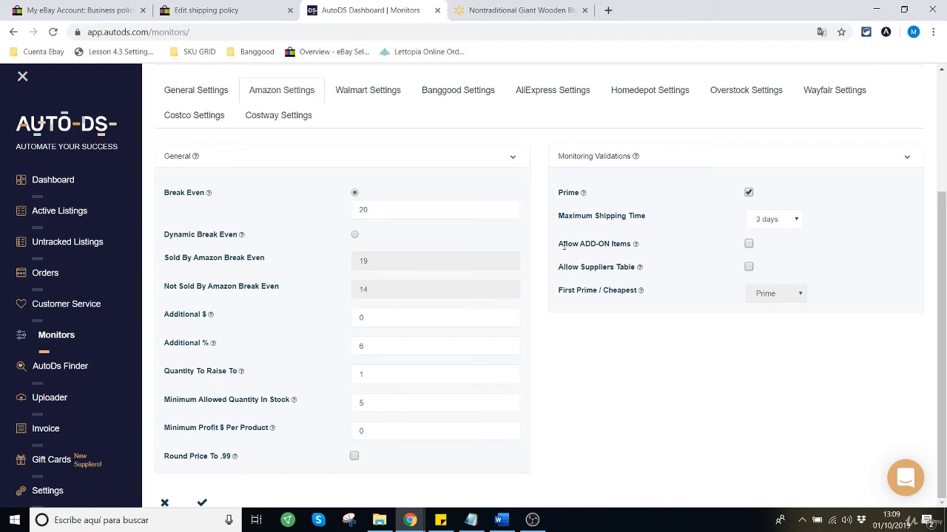
Step: Enable Allow Suppliers Table with Prime as first choice, and save and confirm the Amazon Settings
{"action": "left_click_drag", "start_coordinate": [564, 247], "coordinate": [632, 246]}
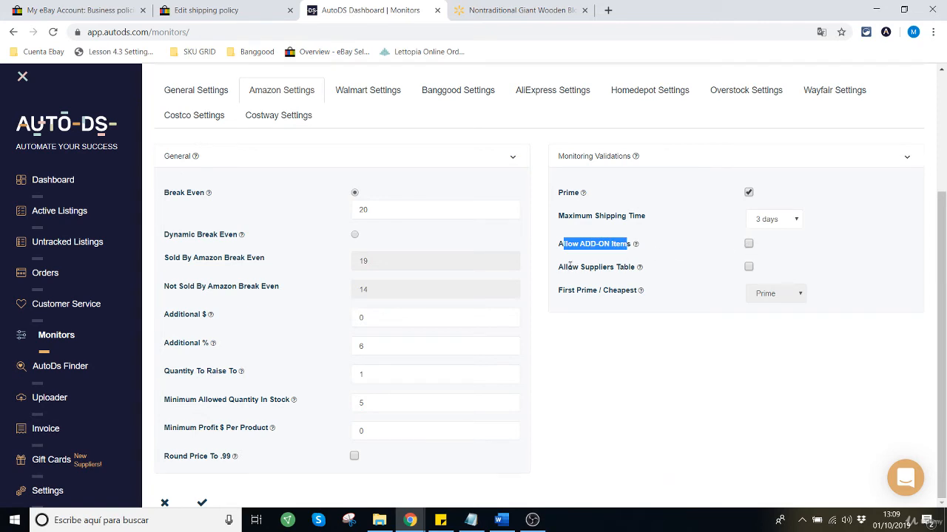
{"action": "left_click_drag", "start_coordinate": [560, 268], "coordinate": [640, 269]}
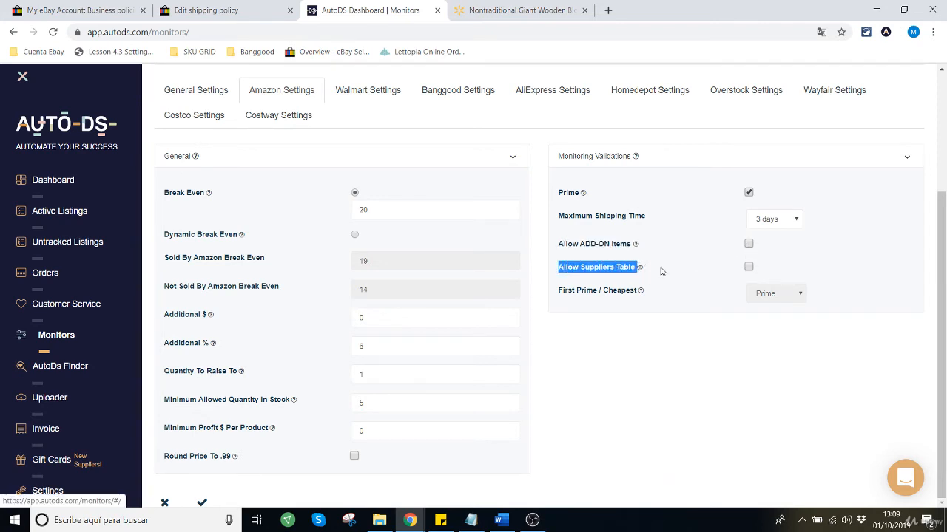
{"action": "left_click", "coordinate": [748, 268]}
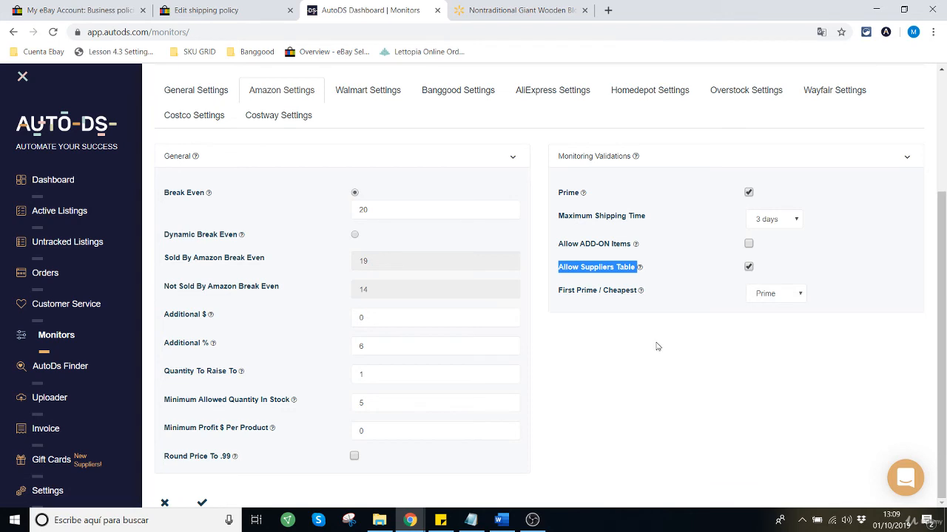
{"action": "left_click_drag", "start_coordinate": [561, 290], "coordinate": [638, 290]}
{"action": "left_click_drag", "start_coordinate": [614, 290], "coordinate": [794, 299]}
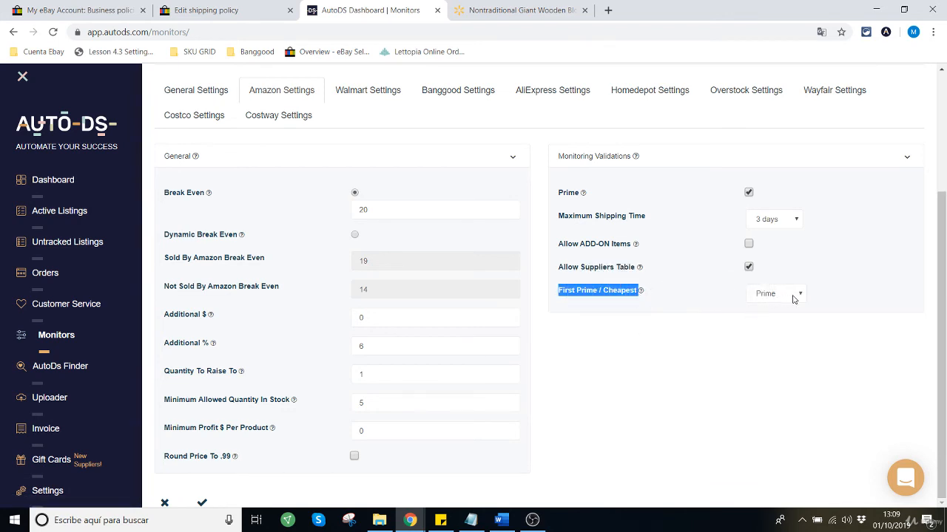
{"action": "left_click", "coordinate": [677, 312]}
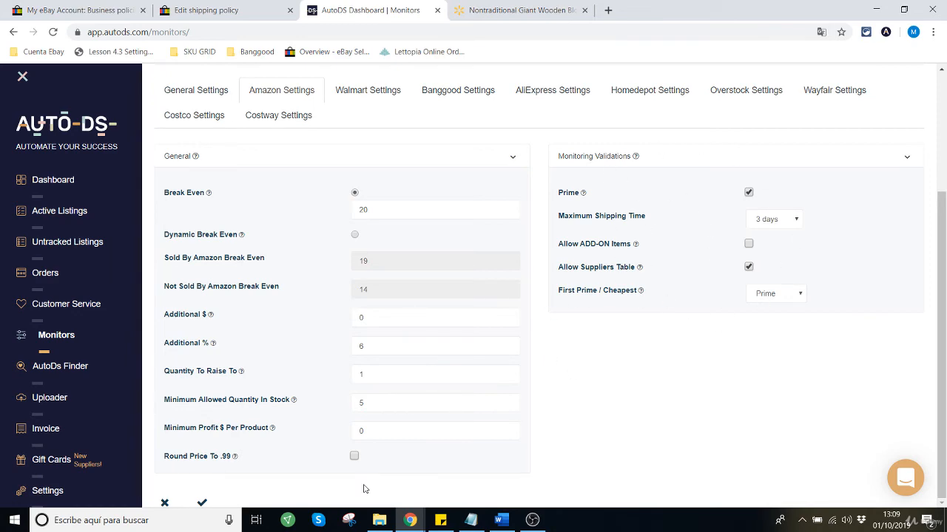
{"action": "left_click", "coordinate": [202, 505]}
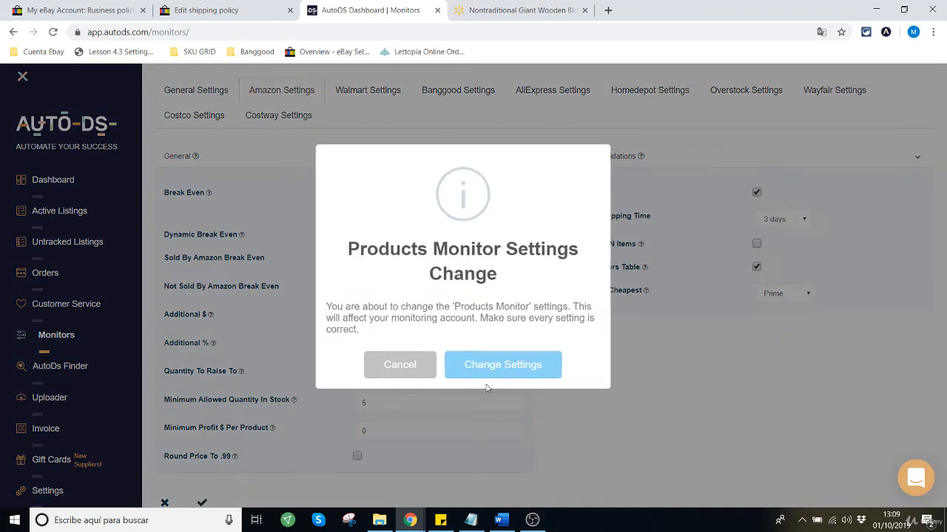
{"action": "left_click", "coordinate": [529, 365]}
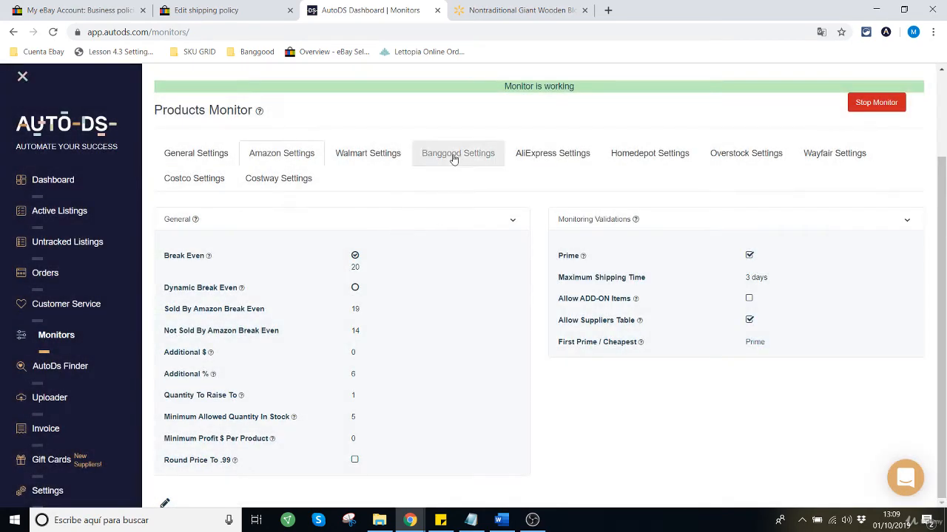
Step: Edit the Homedepot Settings, setting Quantity To Raise To to 1 and Minimum Allowed Quantity In Stock to 5
{"action": "left_click", "coordinate": [379, 156]}
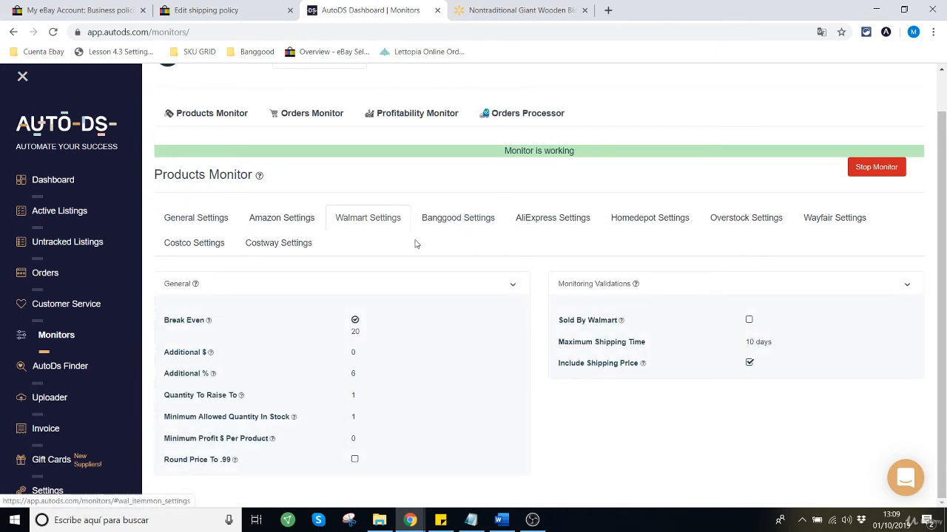
{"action": "left_click", "coordinate": [656, 230]}
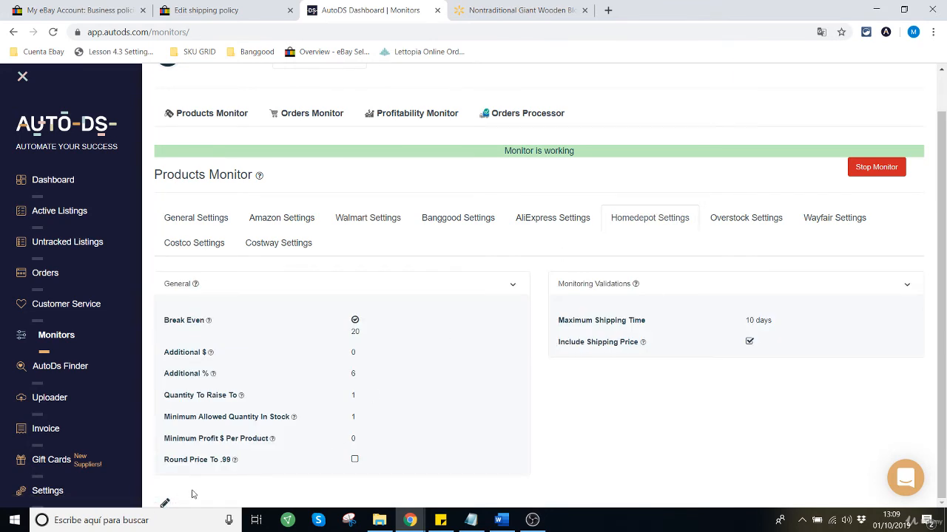
{"action": "left_click", "coordinate": [166, 503]}
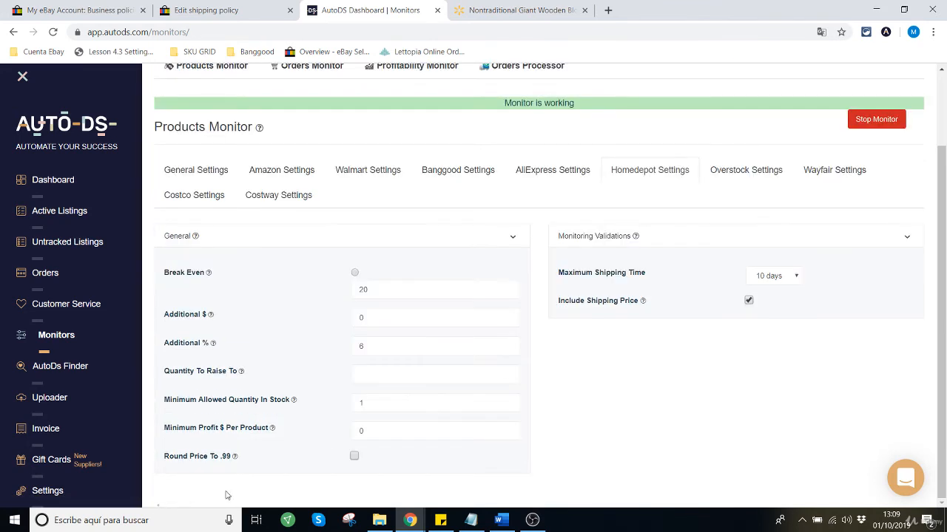
{"action": "double_click", "coordinate": [387, 289]}
{"action": "left_click", "coordinate": [373, 352]}
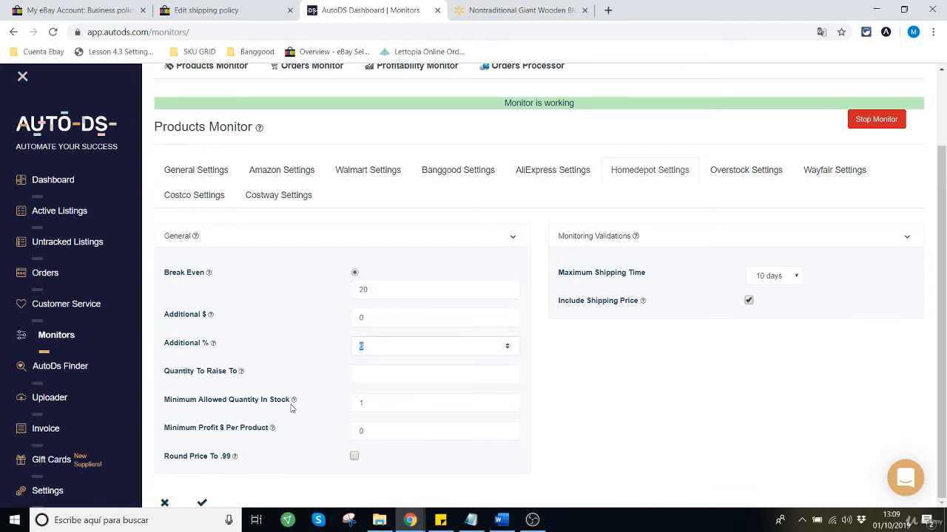
{"action": "left_click", "coordinate": [375, 375]}
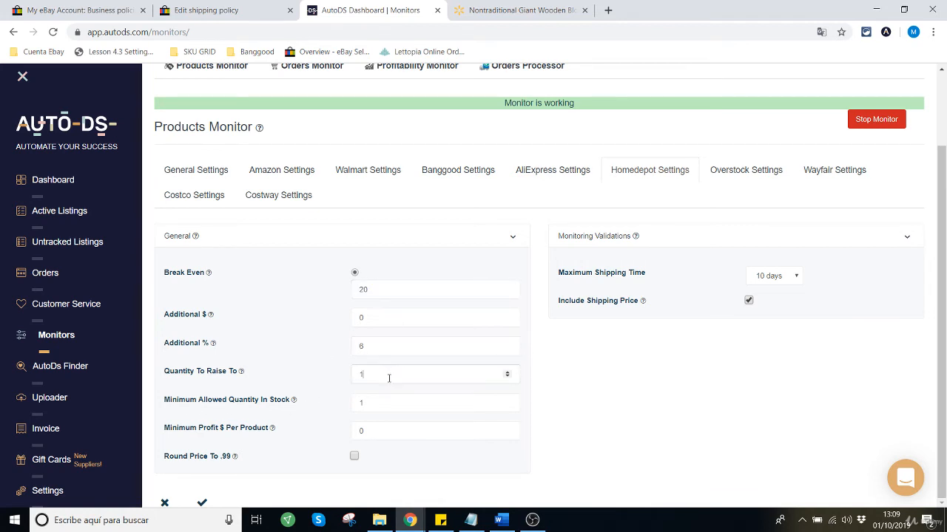
{"action": "key", "text": "Tab"}
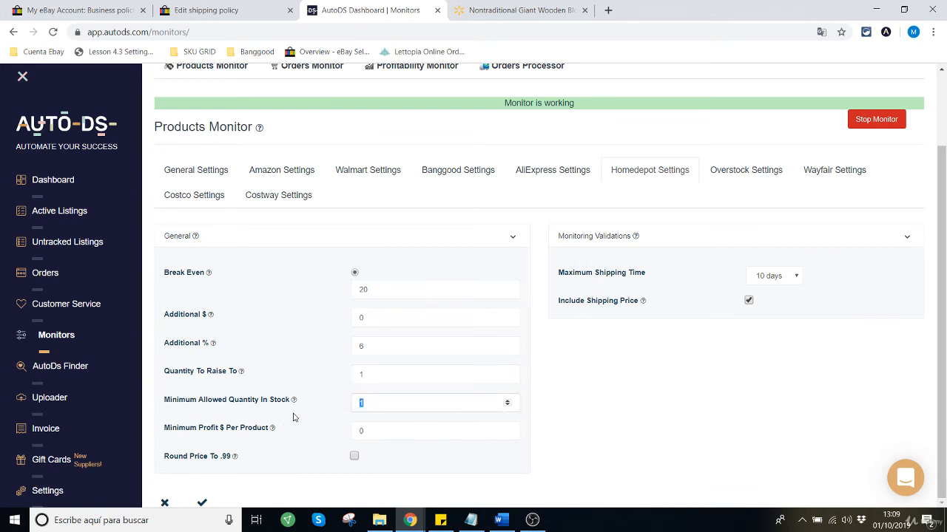
{"action": "type", "text": "5"}
{"action": "left_click", "coordinate": [377, 465]}
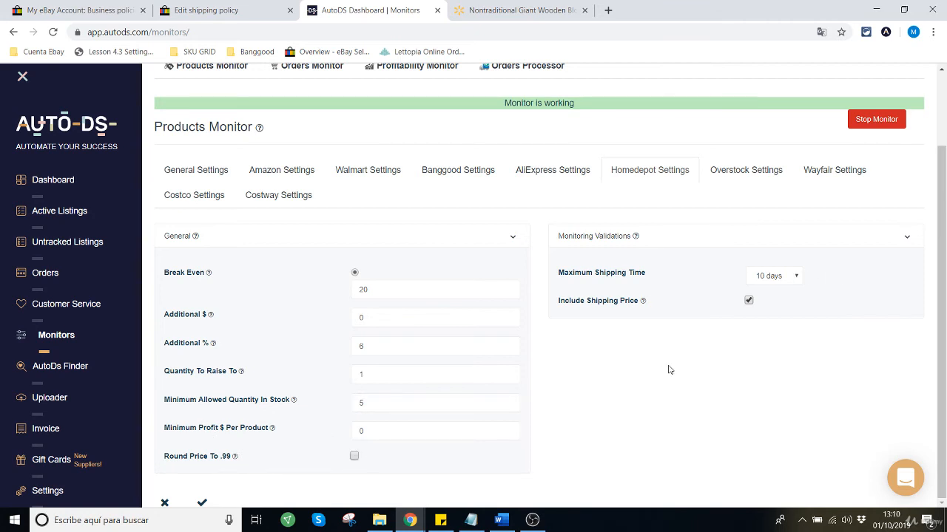
Step: Set the Maximum Shipping Time for Homedepot products to 6 days
{"action": "left_click", "coordinate": [785, 281]}
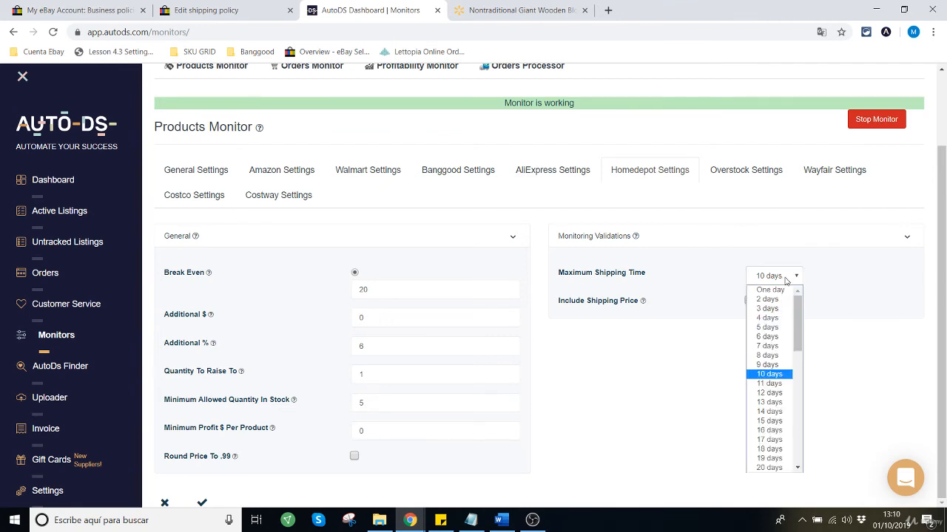
{"action": "left_click", "coordinate": [774, 347]}
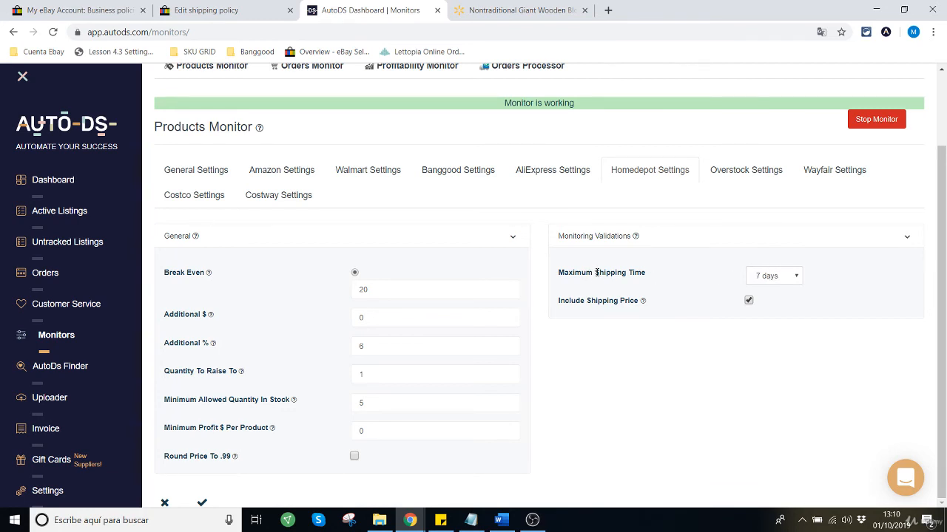
{"action": "left_click", "coordinate": [794, 279]}
{"action": "left_click", "coordinate": [776, 281]}
{"action": "left_click", "coordinate": [776, 280]}
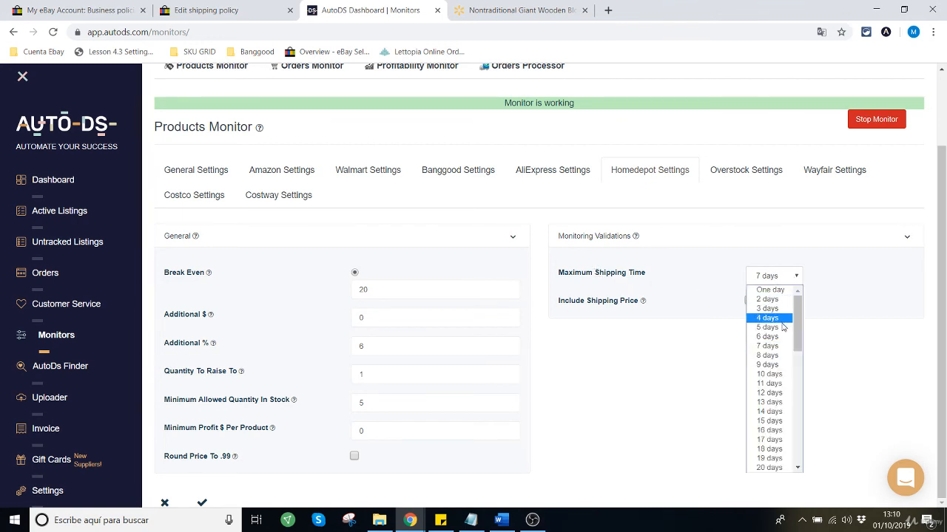
{"action": "left_click", "coordinate": [781, 342]}
Step: Check the U.S. shipping service and handling time in the eBay shipping policy and review Homedepot's Include Shipping Price option in AutoDS
{"action": "left_click", "coordinate": [186, 9]}
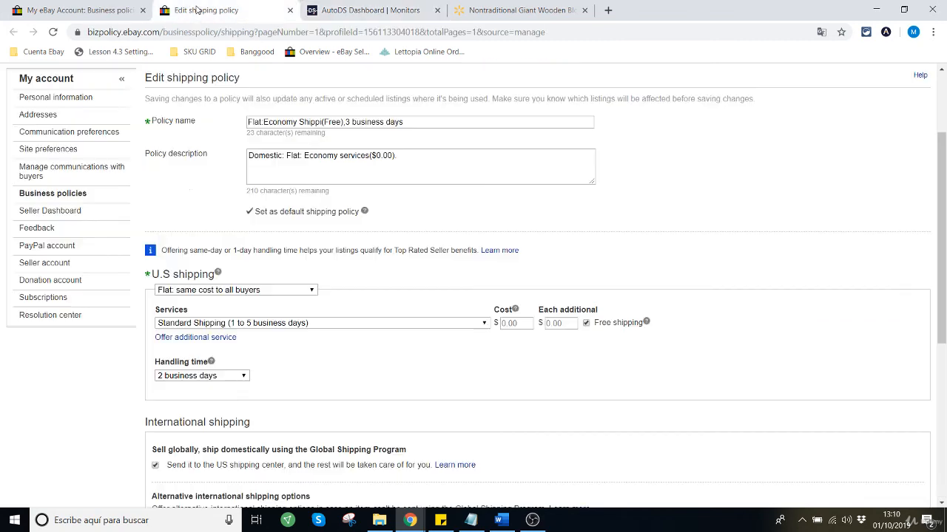
{"action": "left_click", "coordinate": [387, 12]}
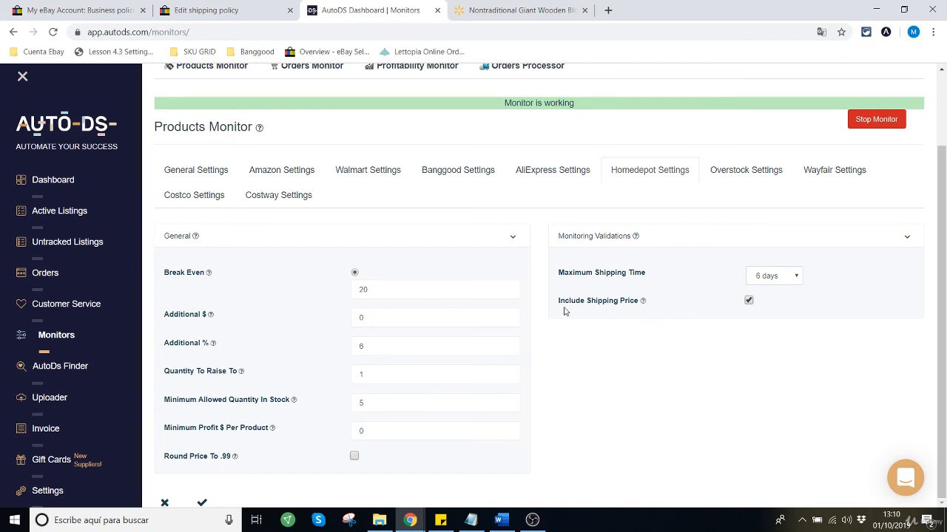
{"action": "left_click_drag", "start_coordinate": [555, 304], "coordinate": [744, 310]}
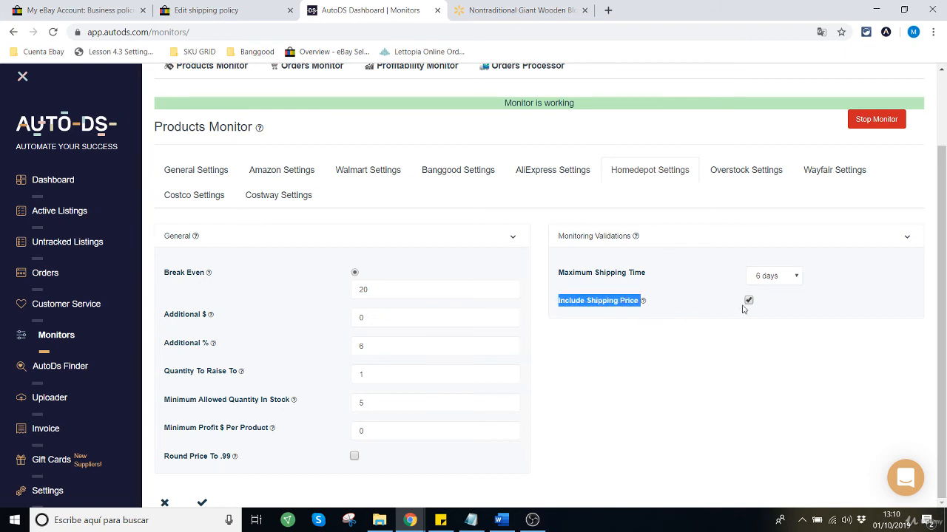
Step: Review the Include Shipping Price option in Homedepot's Monitoring Validations
{"action": "left_click", "coordinate": [599, 301]}
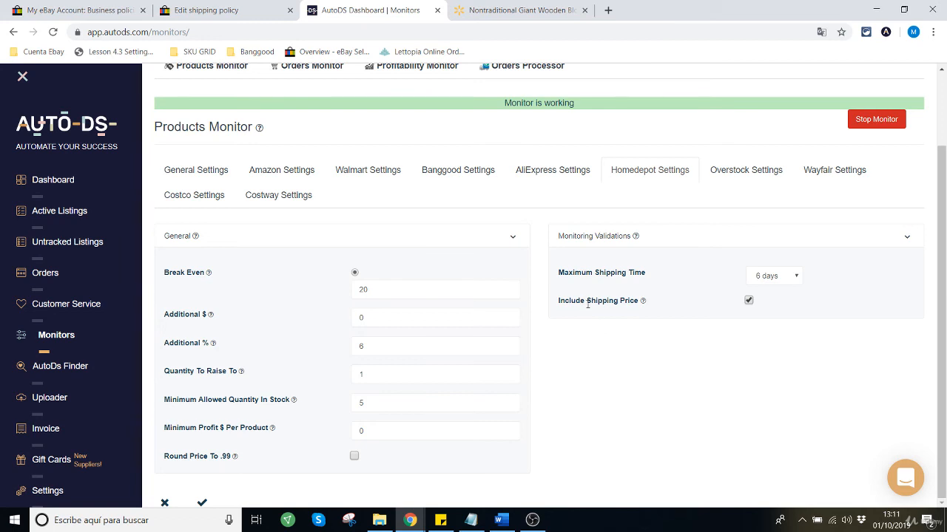
{"action": "left_click_drag", "start_coordinate": [588, 301], "coordinate": [637, 301]}
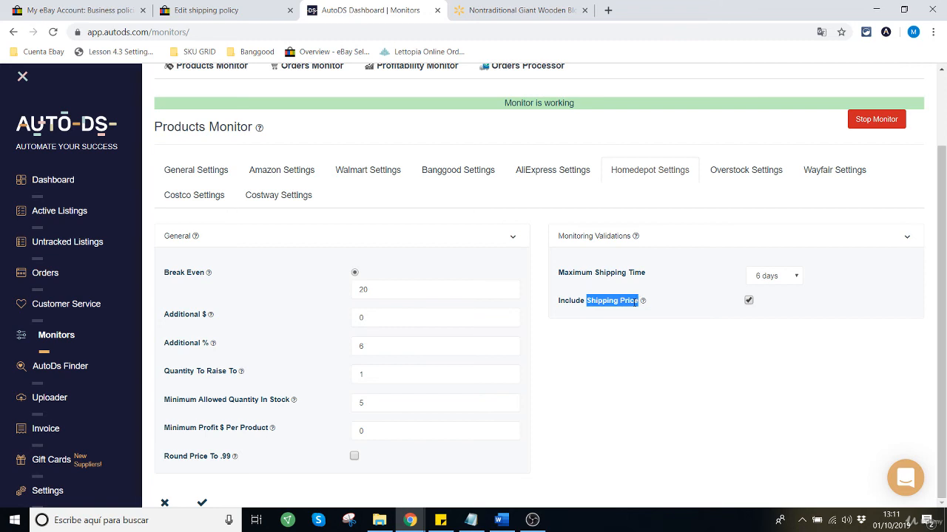
{"action": "left_click", "coordinate": [582, 324]}
{"action": "left_click_drag", "start_coordinate": [589, 301], "coordinate": [638, 301]}
{"action": "left_click", "coordinate": [605, 320]}
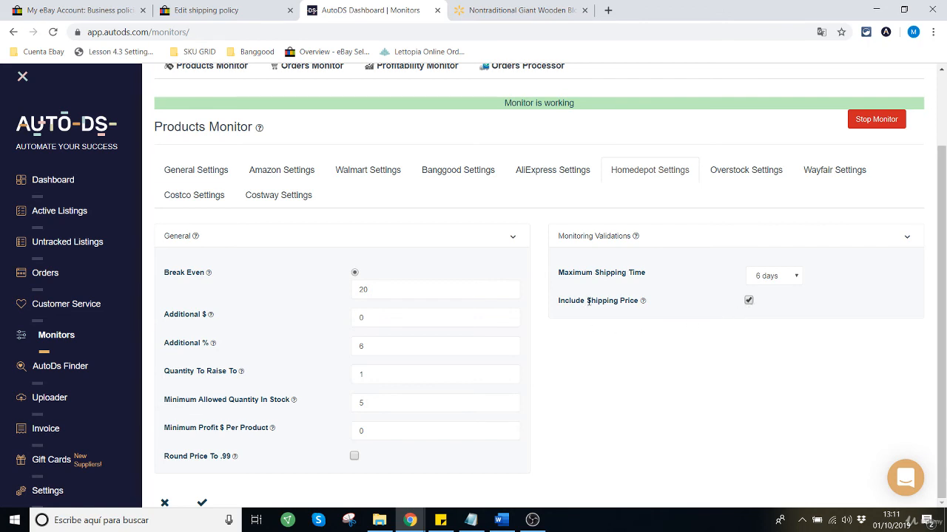
{"action": "left_click_drag", "start_coordinate": [587, 301], "coordinate": [637, 301]}
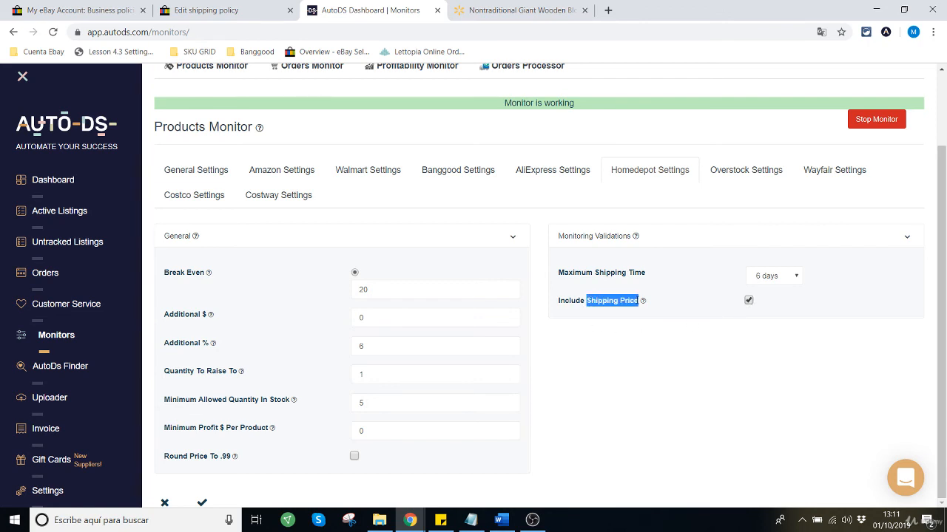
{"action": "left_click", "coordinate": [618, 325]}
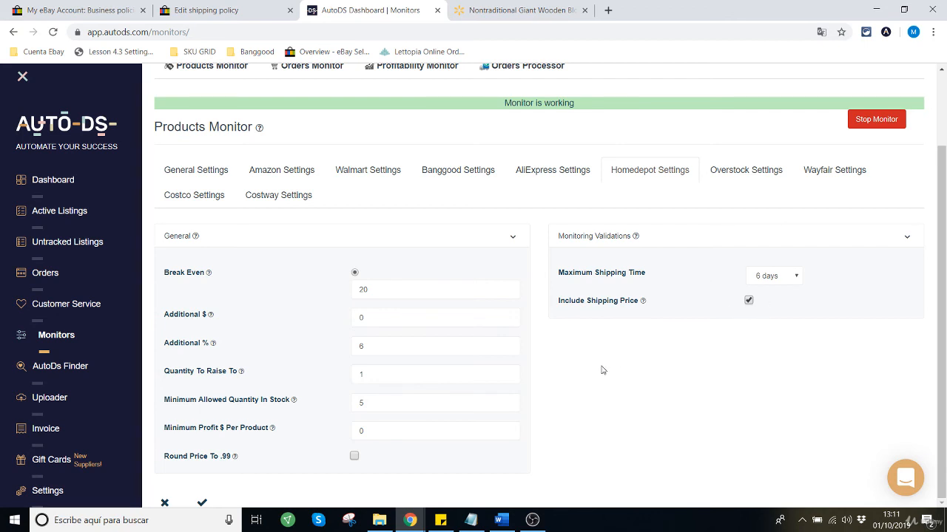
{"action": "left_click_drag", "start_coordinate": [586, 301], "coordinate": [653, 300]}
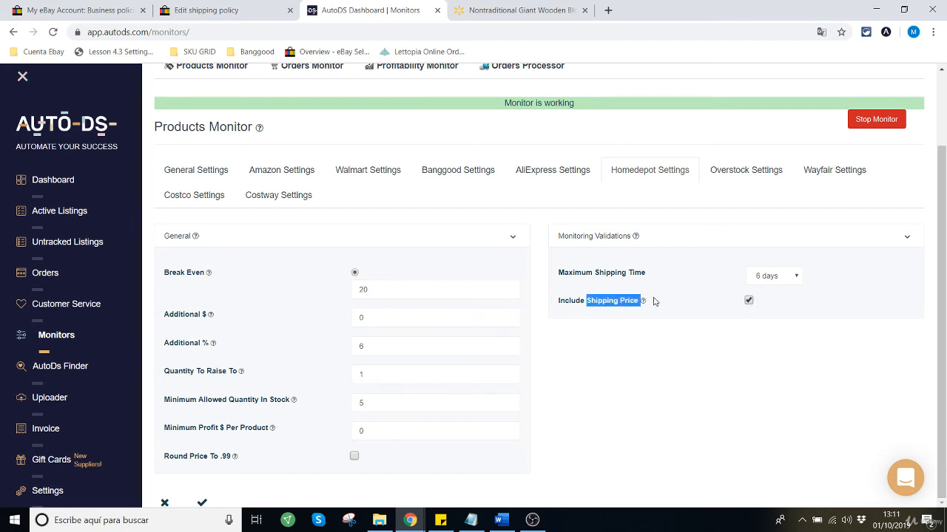
{"action": "left_click", "coordinate": [572, 378]}
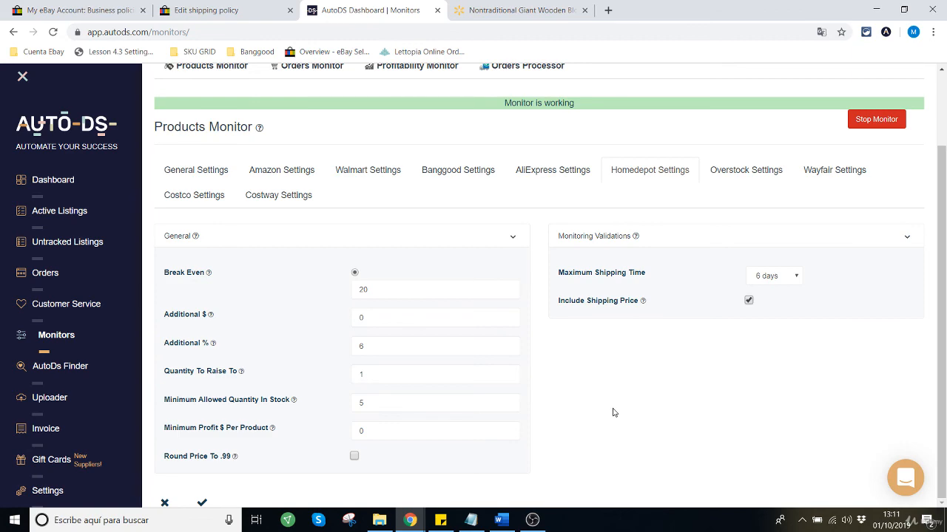
Step: Save the Homedepot Settings and confirm the Products Monitor settings change
{"action": "left_click", "coordinate": [202, 505]}
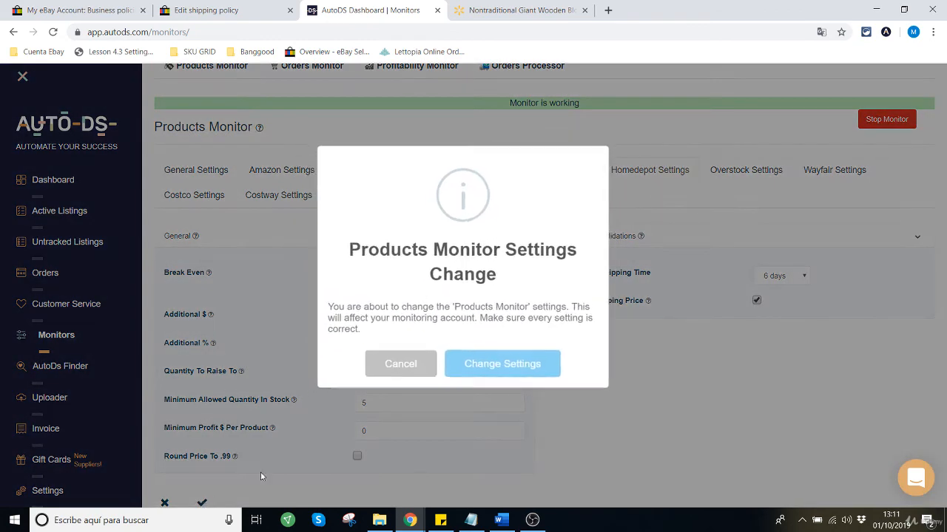
{"action": "left_click", "coordinate": [525, 372]}
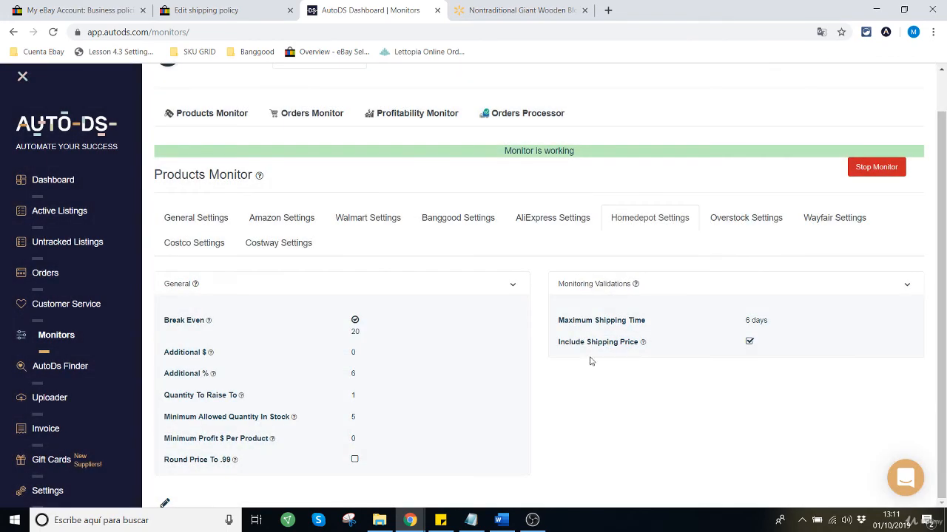
Step: Check what the Orders Monitor and Profitability Monitor offer and which stores they apply to, closing each notice
{"action": "scroll", "coordinate": [495, 244], "scroll_direction": "up", "scroll_amount": 1}
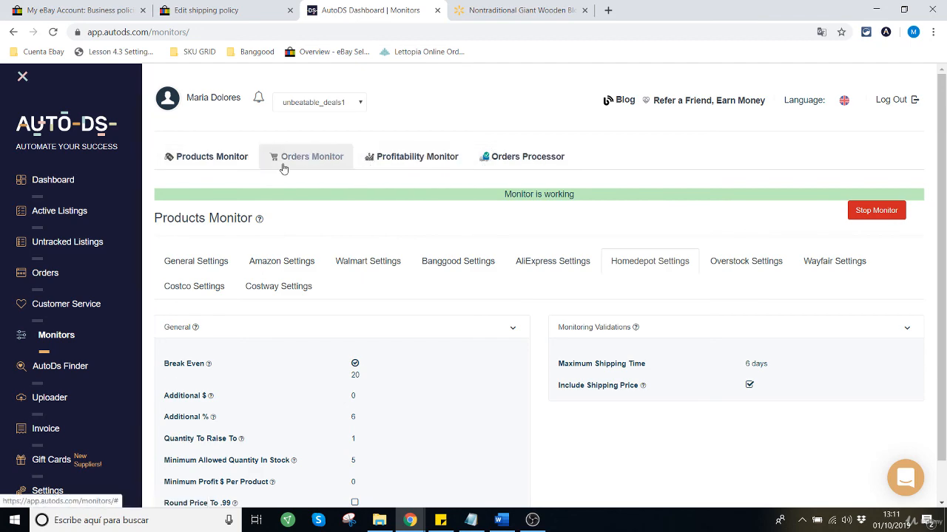
{"action": "left_click", "coordinate": [306, 159]}
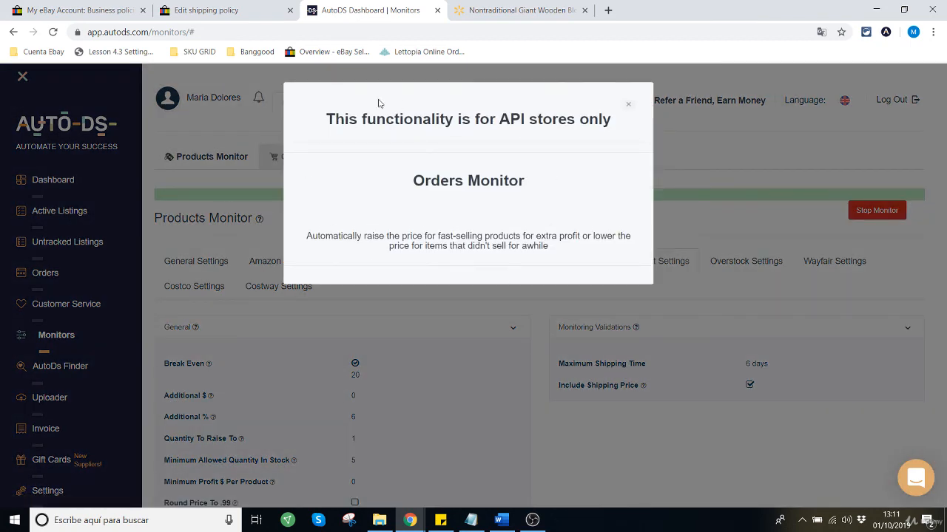
{"action": "left_click", "coordinate": [629, 107]}
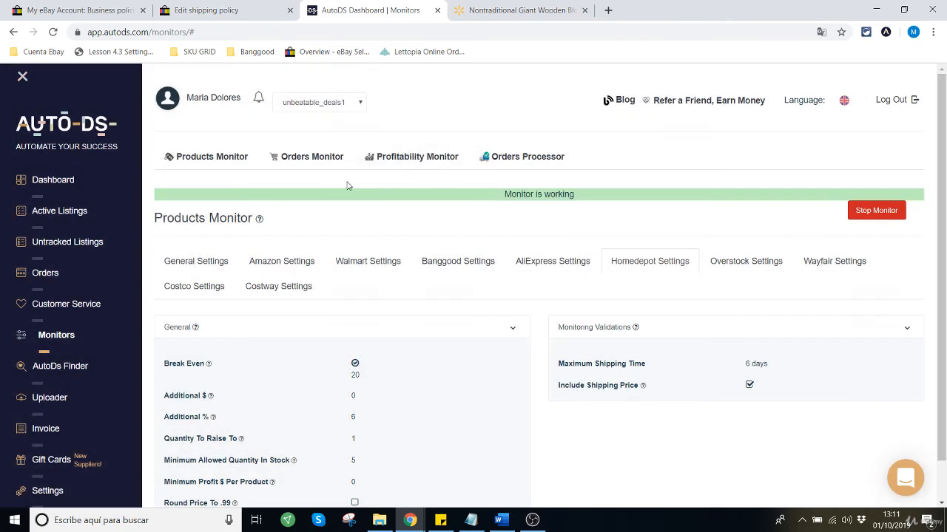
{"action": "left_click", "coordinate": [401, 163]}
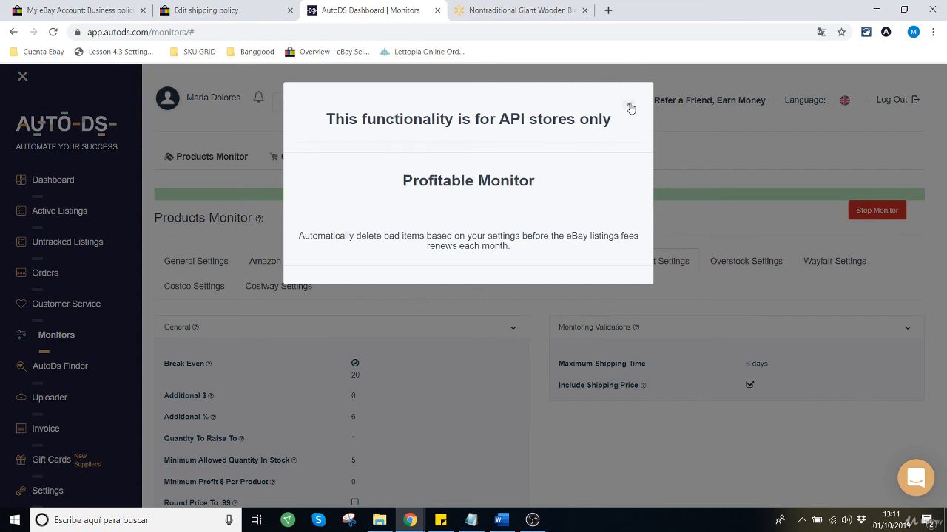
{"action": "left_click_drag", "start_coordinate": [500, 119], "coordinate": [610, 123]}
{"action": "left_click", "coordinate": [481, 122]}
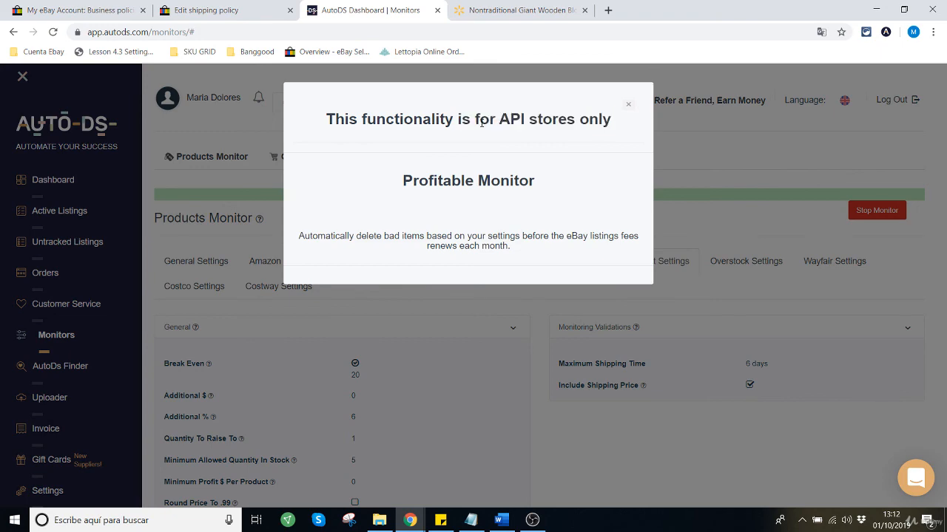
{"action": "left_click", "coordinate": [629, 107]}
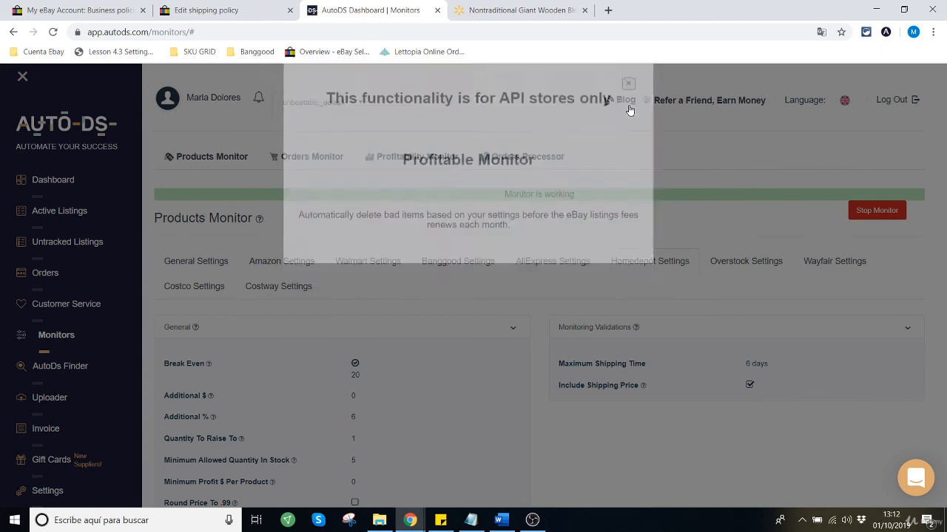
Step: Review the Orders Processor's purchase, order processing, email account and cashback settings, and return to the Products Monitor
{"action": "left_click", "coordinate": [545, 159]}
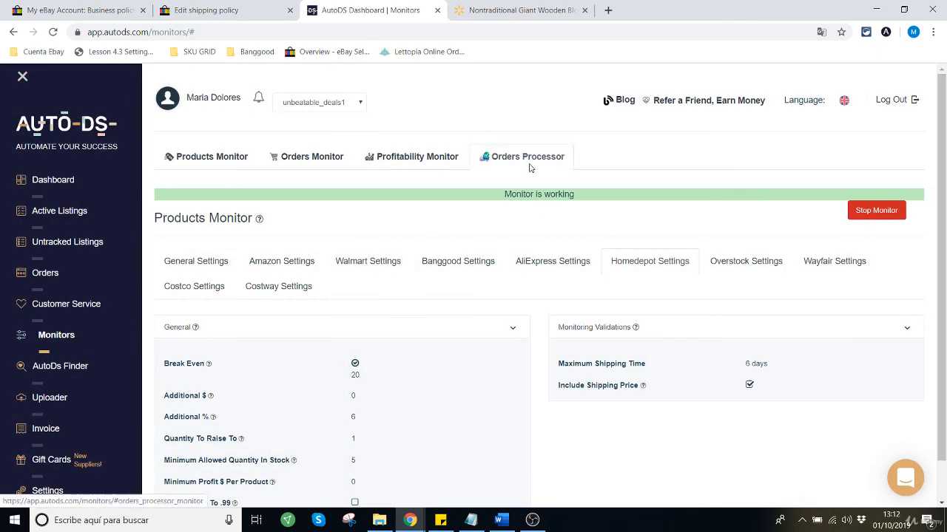
{"action": "scroll", "coordinate": [527, 312], "scroll_direction": "down", "scroll_amount": 3}
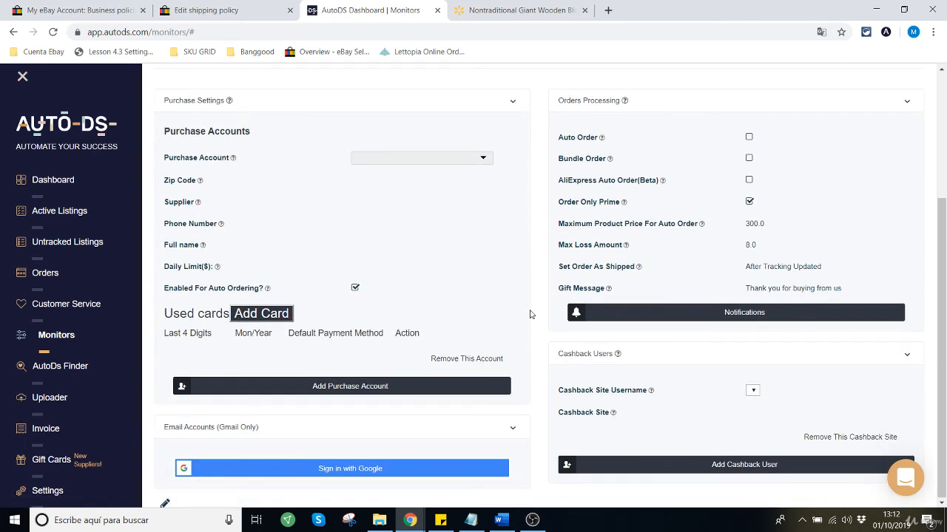
{"action": "scroll", "coordinate": [528, 321], "scroll_direction": "up", "scroll_amount": 3}
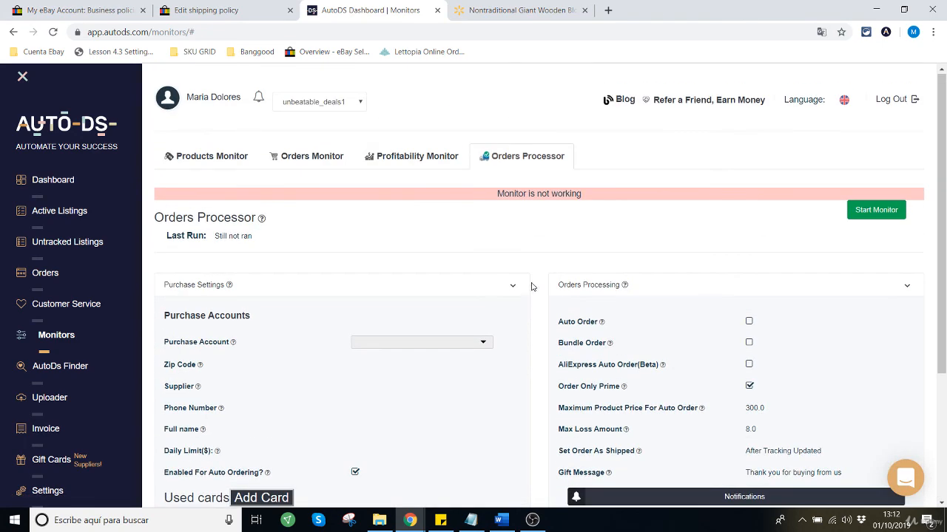
{"action": "scroll", "coordinate": [532, 284], "scroll_direction": "down", "scroll_amount": 2}
{"action": "scroll", "coordinate": [540, 285], "scroll_direction": "up", "scroll_amount": 2}
{"action": "scroll", "coordinate": [537, 294], "scroll_direction": "down", "scroll_amount": 3}
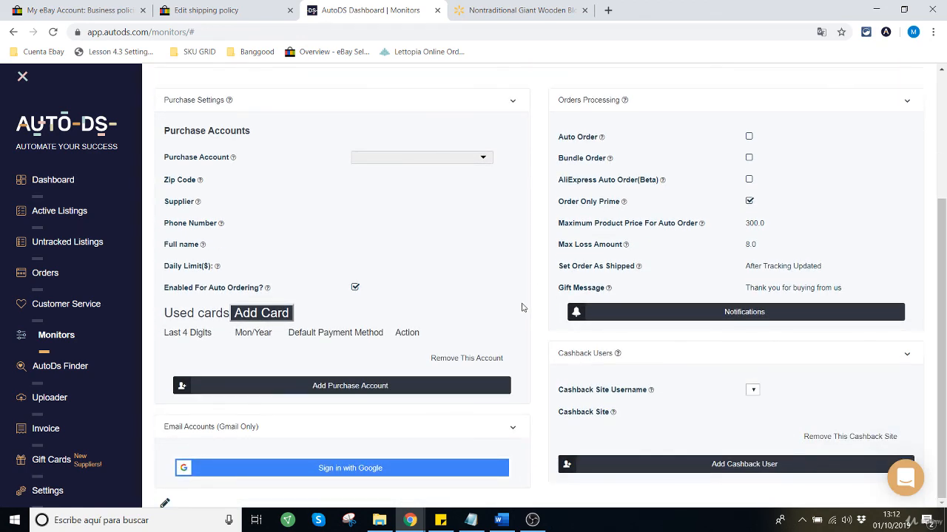
{"action": "scroll", "coordinate": [523, 311], "scroll_direction": "up", "scroll_amount": 3}
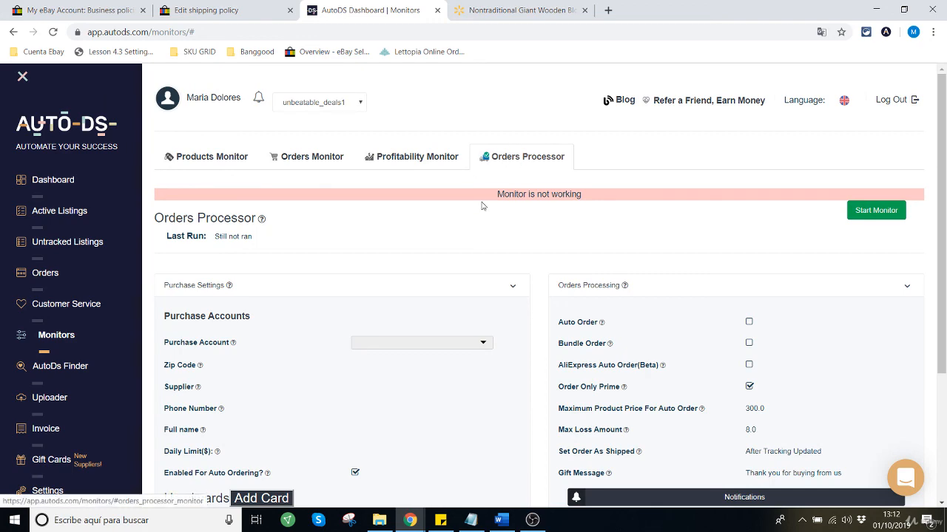
{"action": "scroll", "coordinate": [544, 388], "scroll_direction": "down", "scroll_amount": 2}
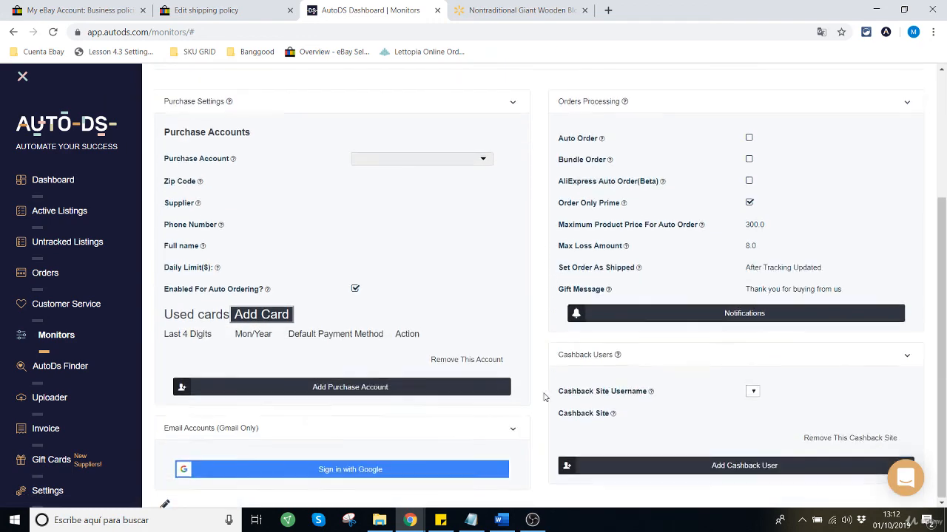
{"action": "scroll", "coordinate": [548, 392], "scroll_direction": "up", "scroll_amount": 2}
{"action": "scroll", "coordinate": [542, 311], "scroll_direction": "down", "scroll_amount": 3}
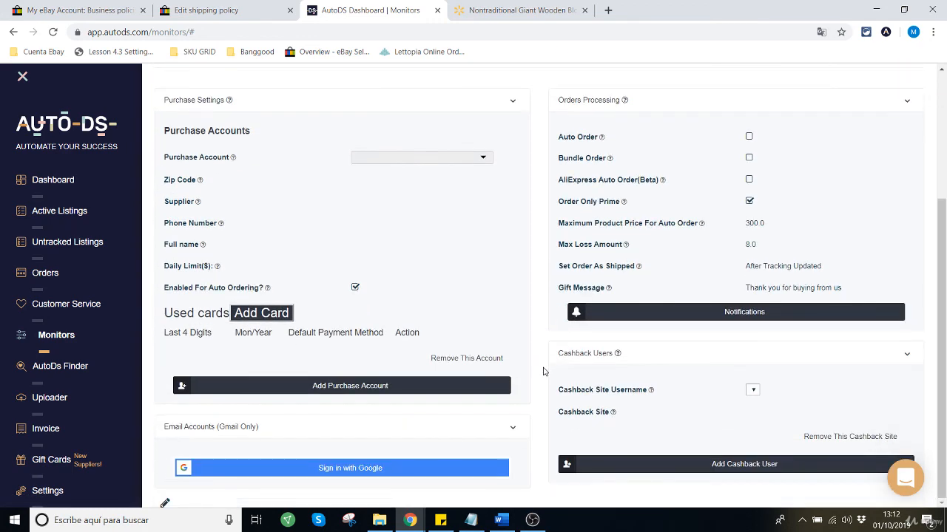
{"action": "scroll", "coordinate": [547, 406], "scroll_direction": "up", "scroll_amount": 2}
{"action": "scroll", "coordinate": [547, 400], "scroll_direction": "up", "scroll_amount": 1}
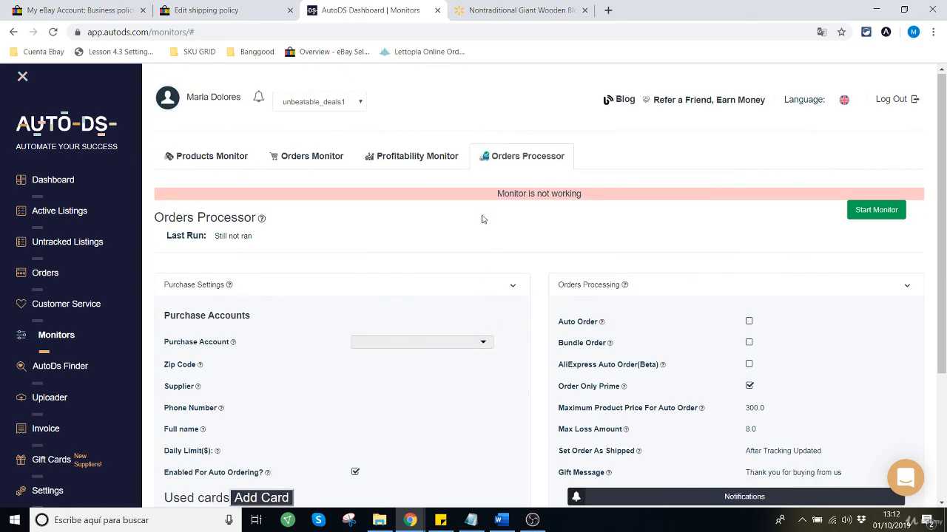
{"action": "left_click", "coordinate": [207, 169]}
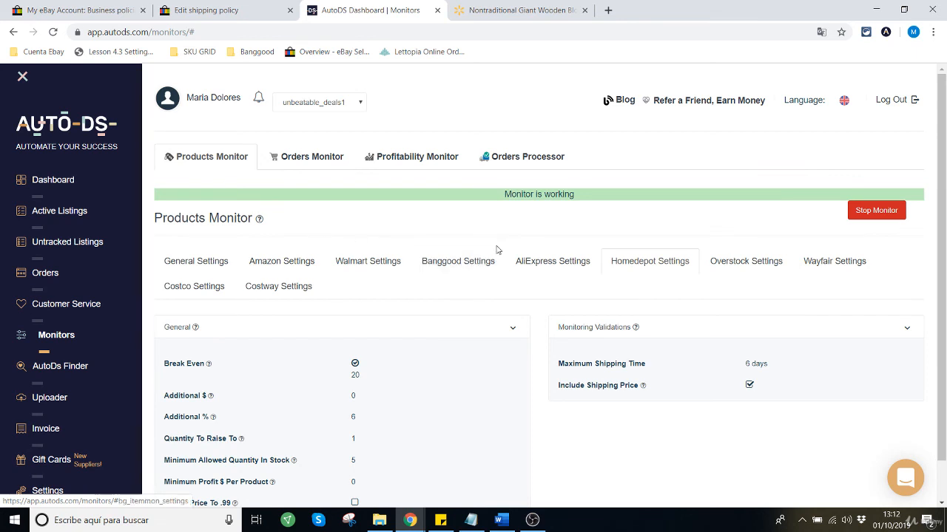